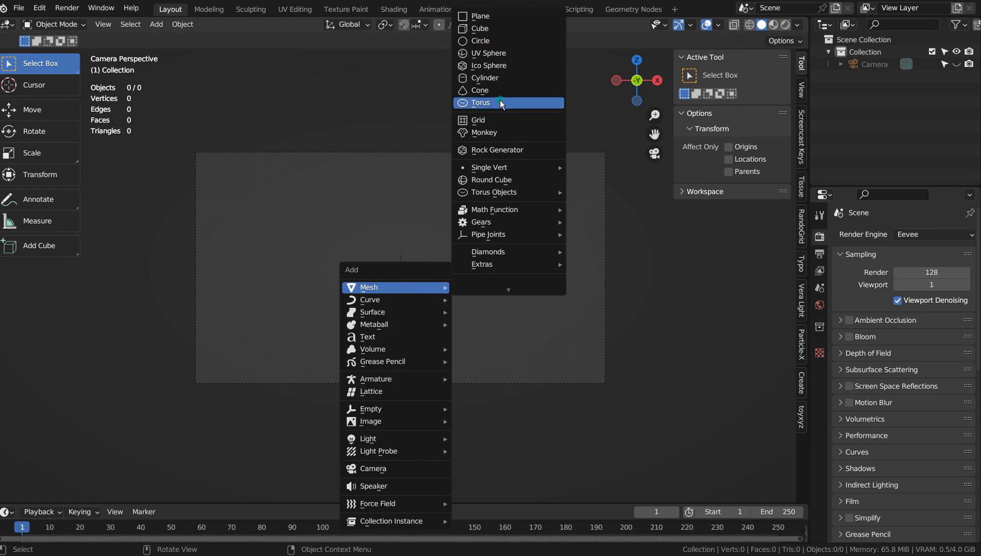
pyautogui.click(499, 101)
pyautogui.press('s')
pyautogui.press('z')
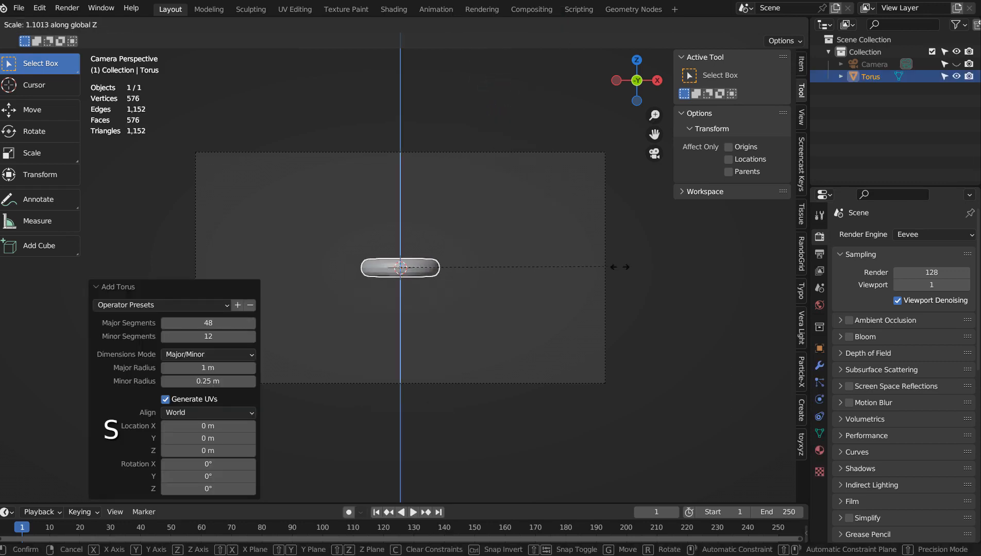
pyautogui.click(670, 284)
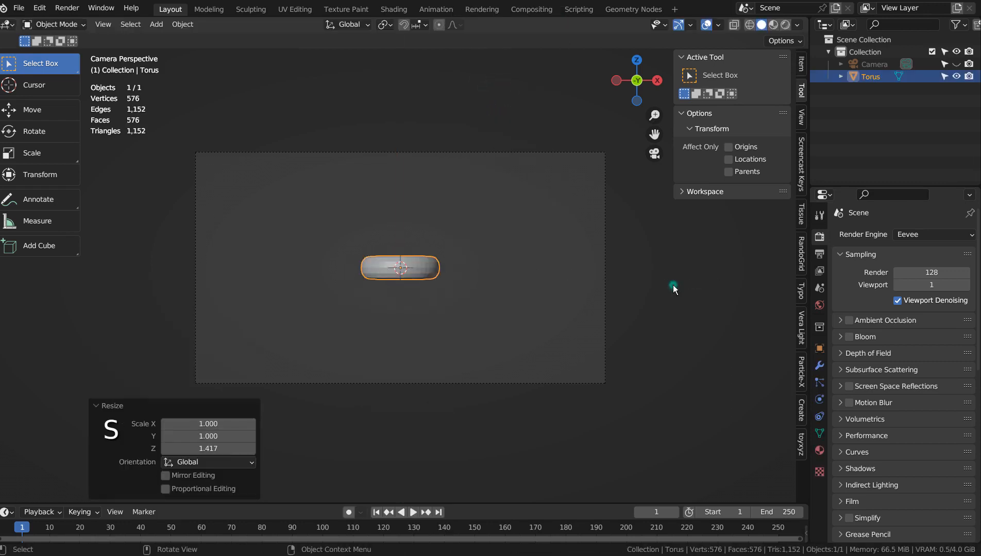
pyautogui.rightClick(439, 264)
pyautogui.click(440, 263)
pyautogui.moveTo(446, 269); pyautogui.dragTo(485, 314, button='middle')
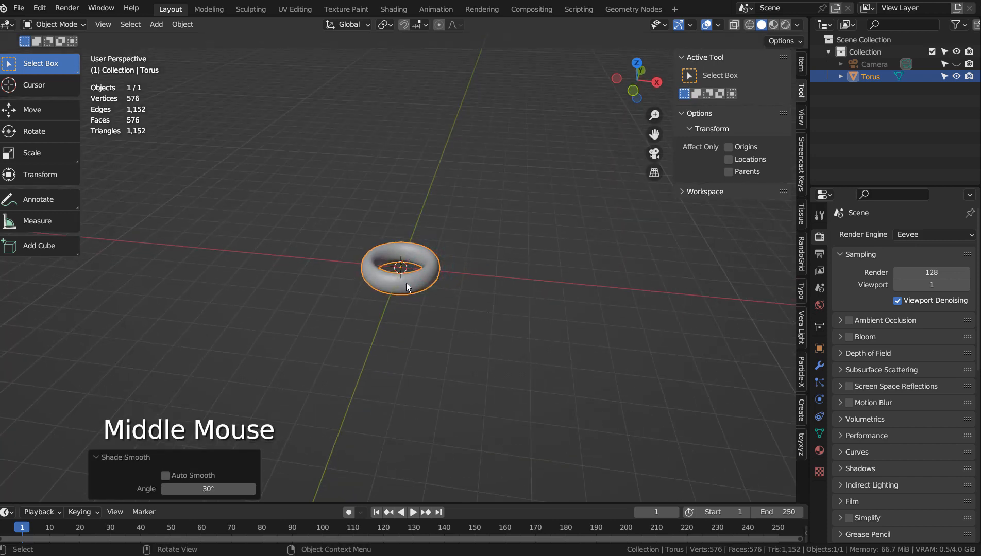
pyautogui.press('x')
# Add a torus at the origin with a major radius of about 0.47 m and a minor radius of 0.29 m
pyautogui.hotkey('shift', 'a')
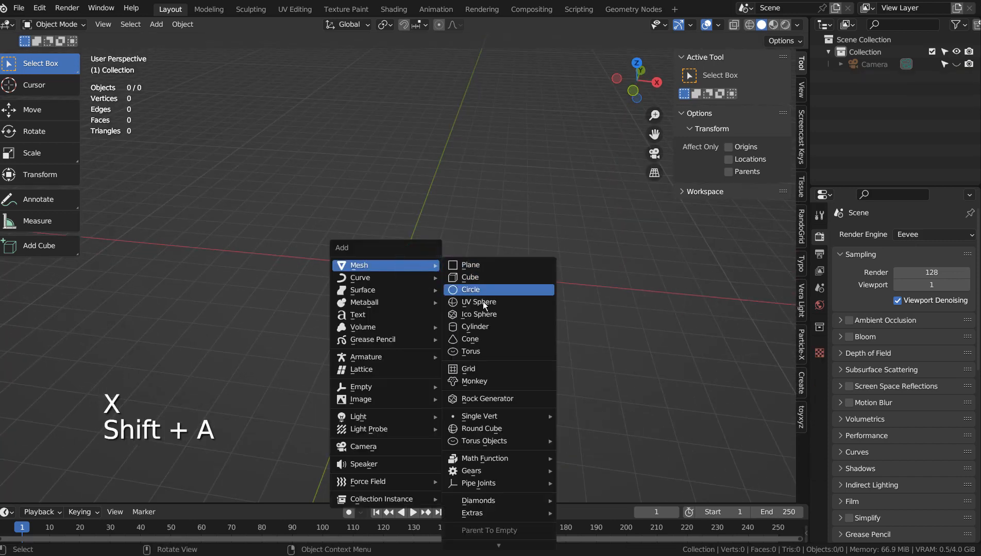
pyautogui.click(484, 352)
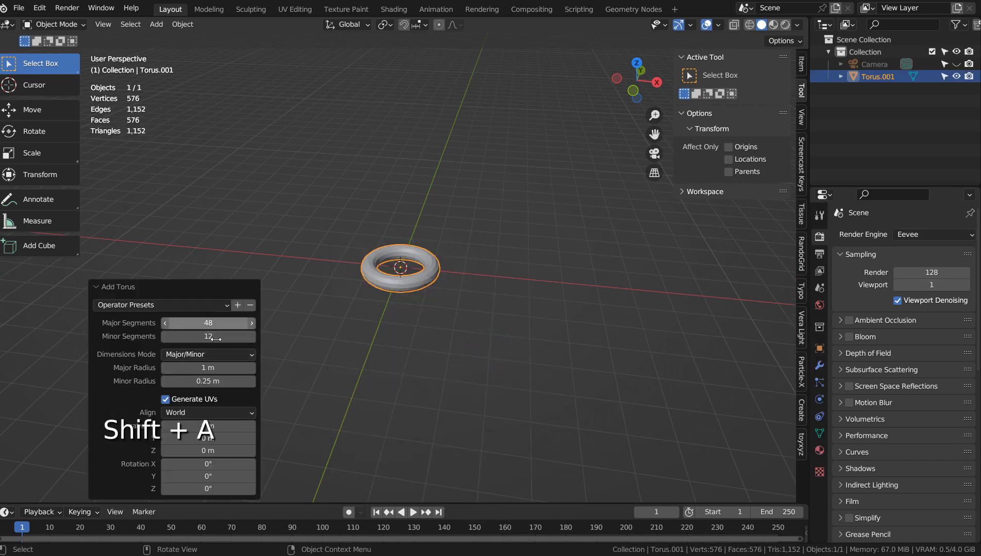
pyautogui.moveTo(220, 367)
pyautogui.mouseDown()
pyautogui.moveTo(199, 367)
pyautogui.moveTo(207, 382)
pyautogui.mouseUp()
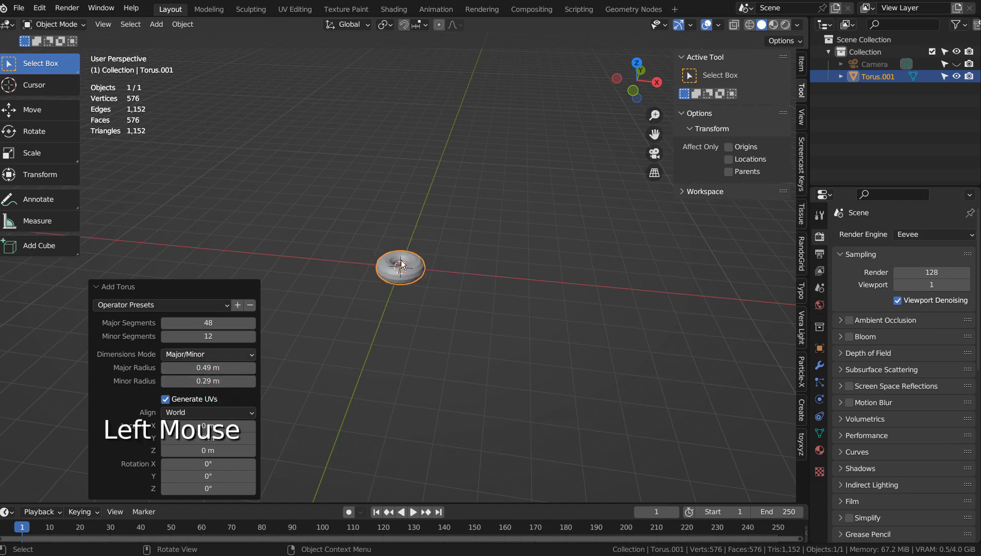
pyautogui.scroll(4, 498, 281)
pyautogui.moveTo(500, 278); pyautogui.dragTo(470, 340, button='middle')
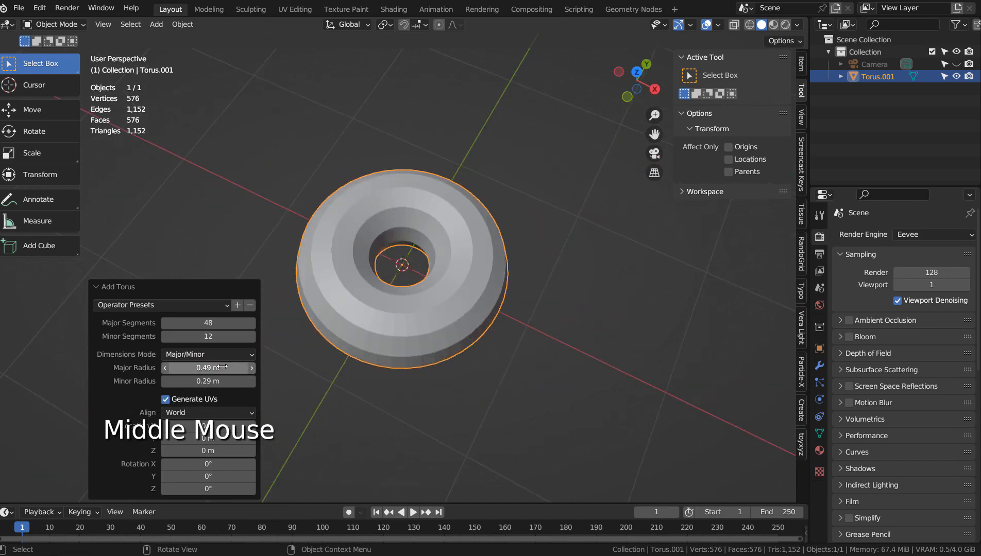
pyautogui.moveTo(208, 368)
pyautogui.mouseDown()
pyautogui.moveTo(198, 368)
pyautogui.moveTo(216, 367)
pyautogui.mouseUp()
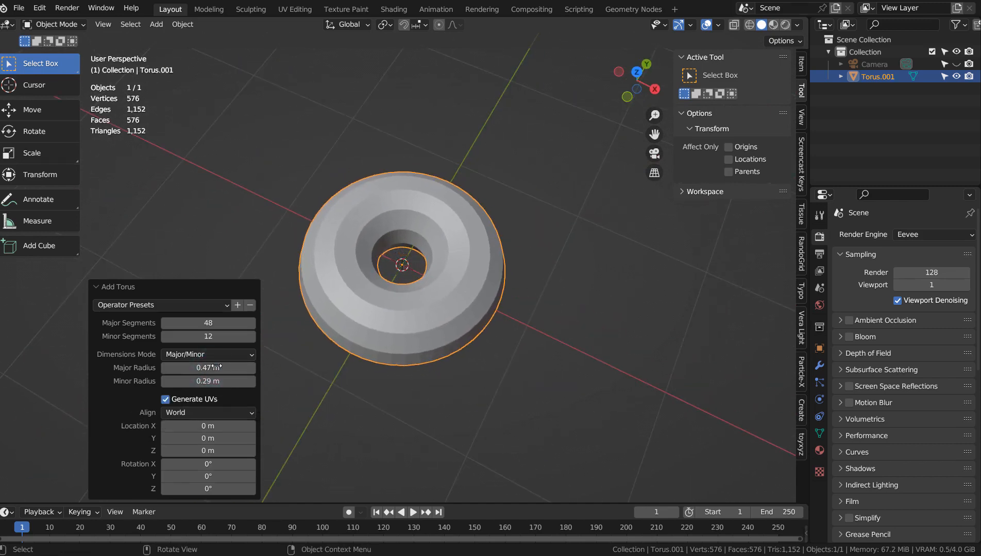
# Give the torus a level 3 subdivision surface and shade it smooth
pyautogui.hotkey('ctrl', '3')
pyautogui.rightClick(460, 289)
pyautogui.click(460, 287)
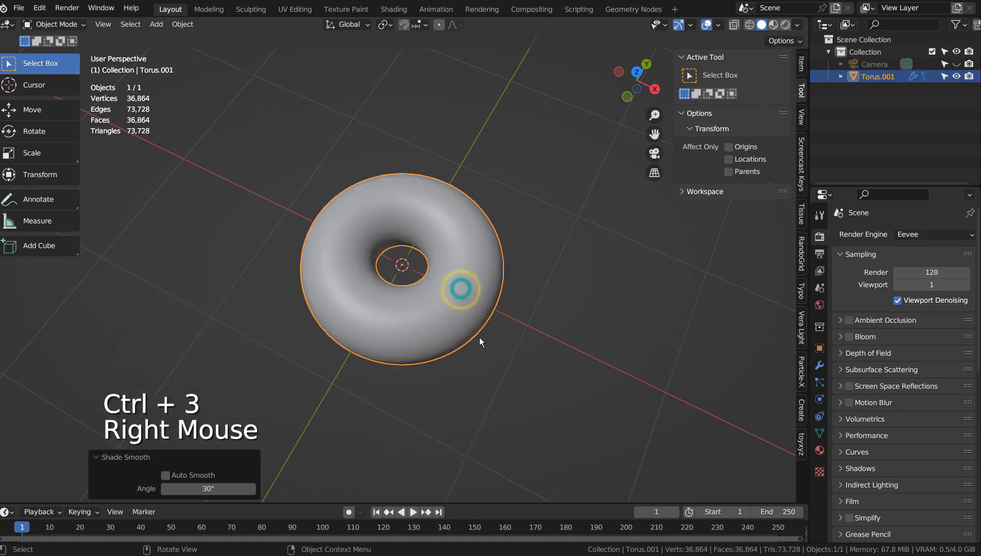
# Flatten the torus slightly by scaling it to about 0.92 along Z
pyautogui.moveTo(480, 342); pyautogui.dragTo(514, 235, button='middle')
pyautogui.press('KP_1')
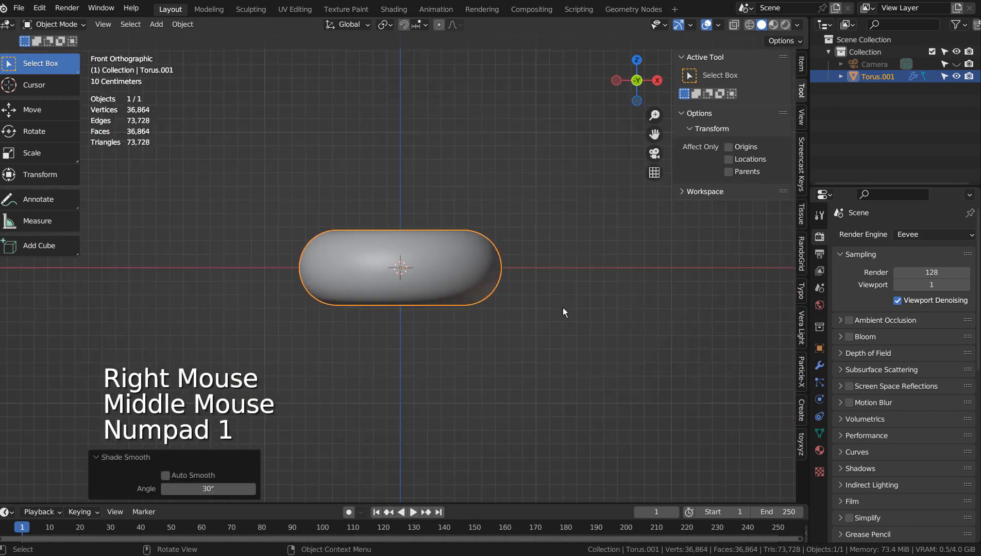
pyautogui.press('s')
pyautogui.press('z')
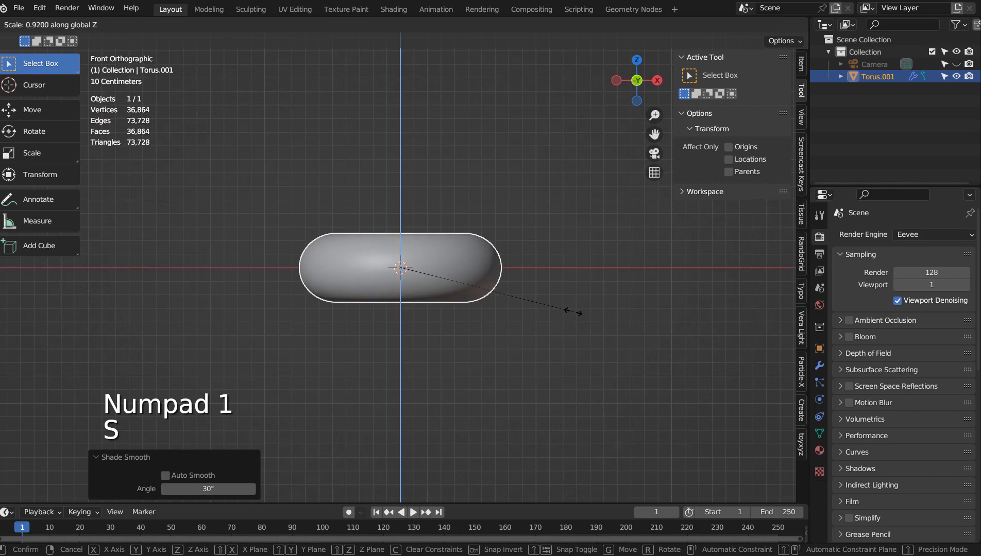
pyautogui.click(572, 311)
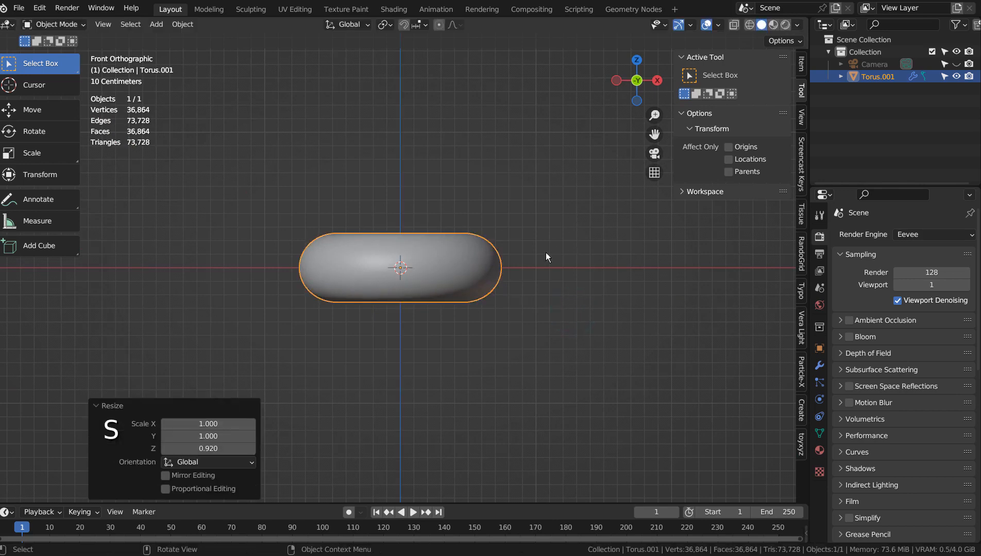
# Duplicate the torus, tilt the copy about 21.9° in front view, and lean it against the +X side of the first one
pyautogui.hotkey('shift', 'd')
pyautogui.click(565, 208)
pyautogui.press('r')
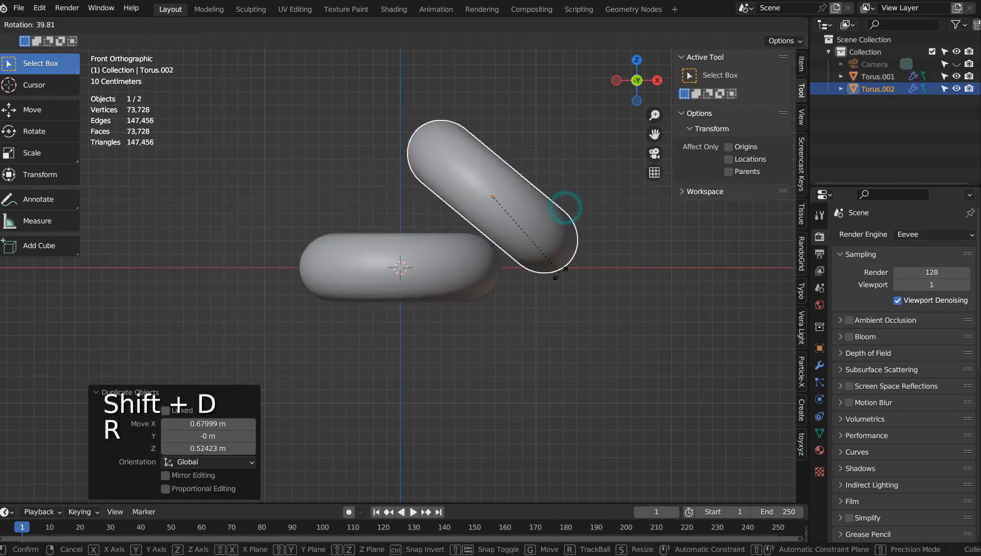
pyautogui.click(580, 245)
pyautogui.press('g')
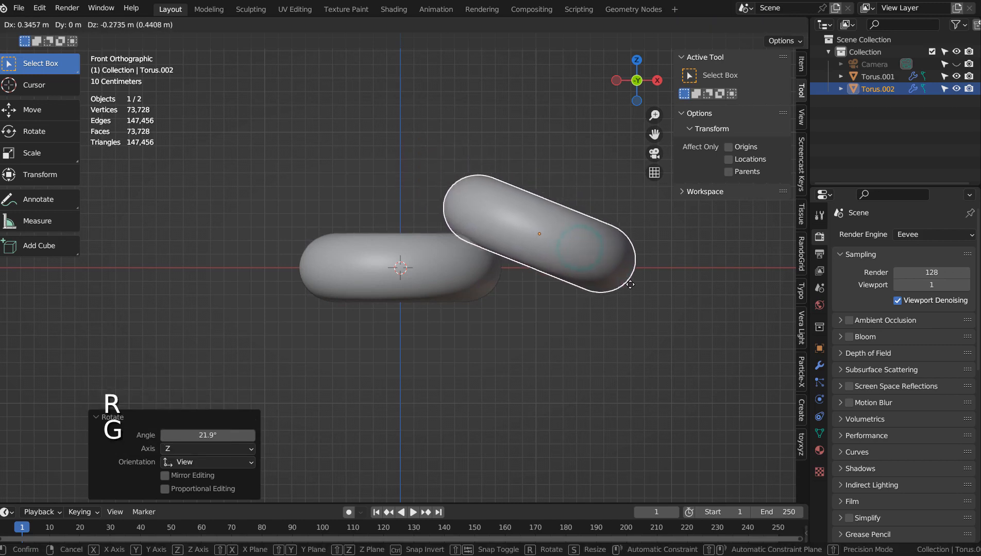
pyautogui.click(636, 293)
# Raise both tori about 0.25 m along Z so they rest on the ground line
pyautogui.moveTo(394, 192); pyautogui.dragTo(569, 303)
pyautogui.press('g')
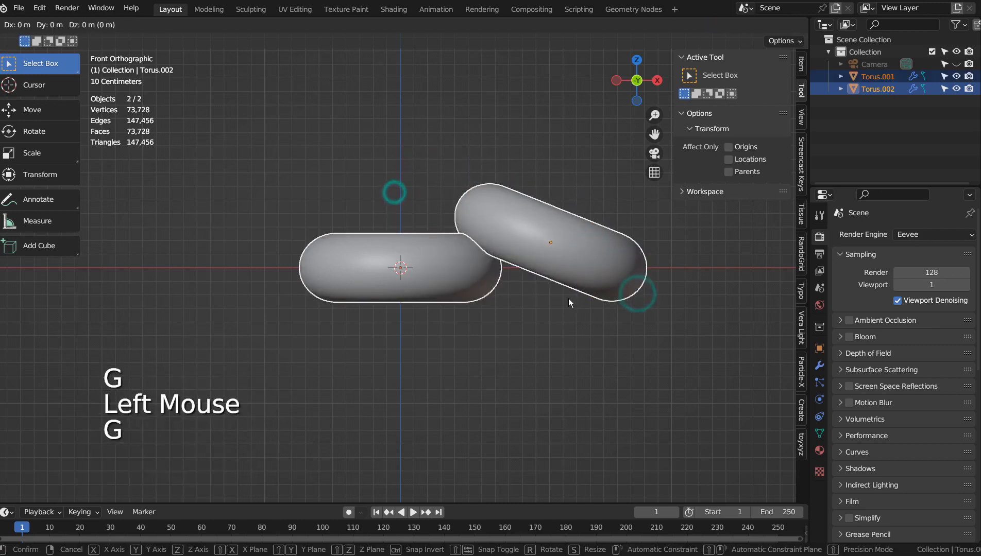
pyautogui.click(569, 265)
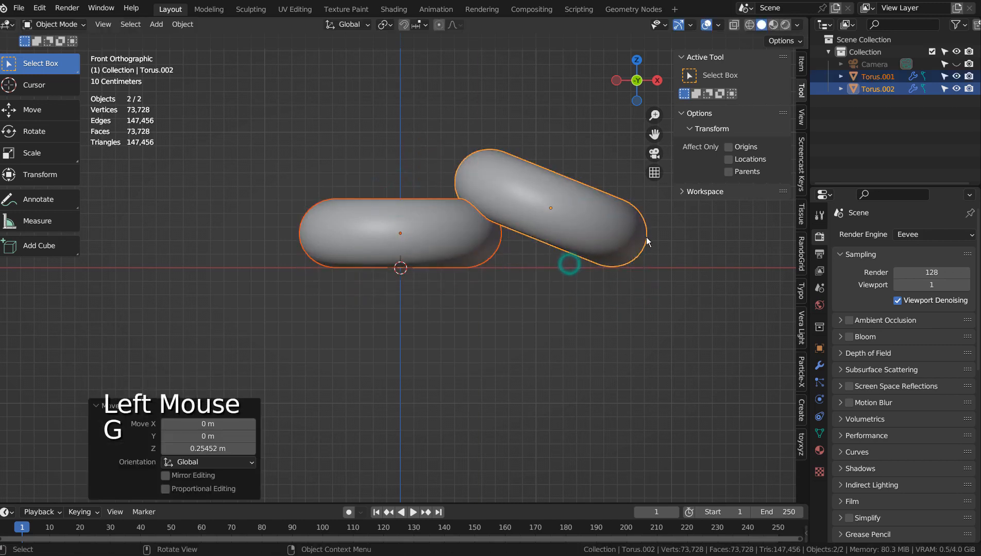
# Tilt the leaning torus about 7.9° more and shift it about -0.06 m in X and 0.065 m in Z
pyautogui.click(600, 211)
pyautogui.press('r')
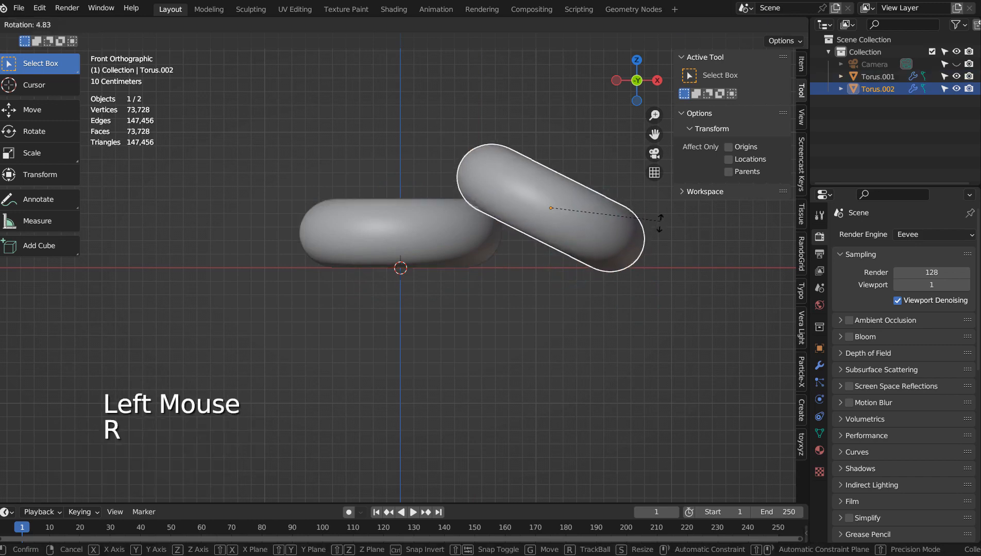
pyautogui.press('g')
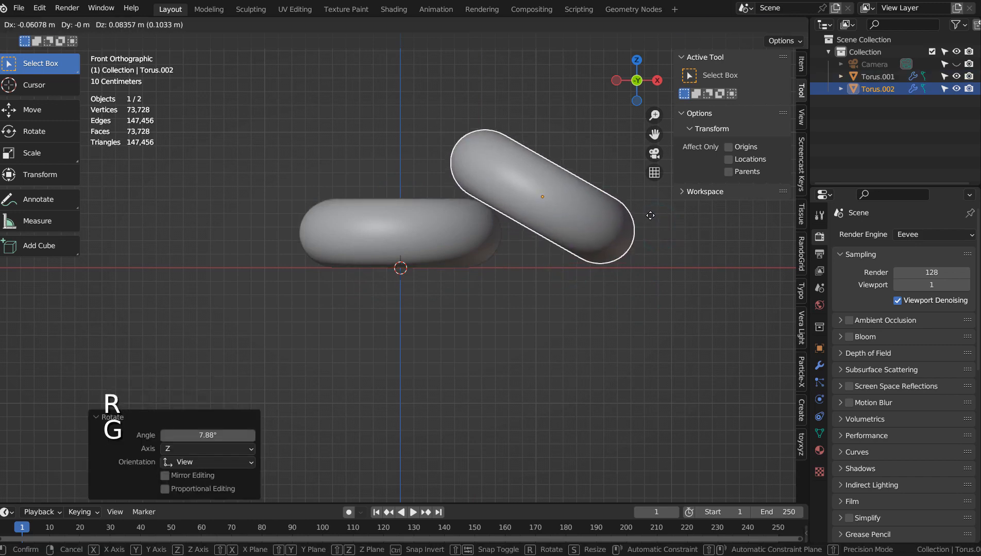
pyautogui.click(650, 218)
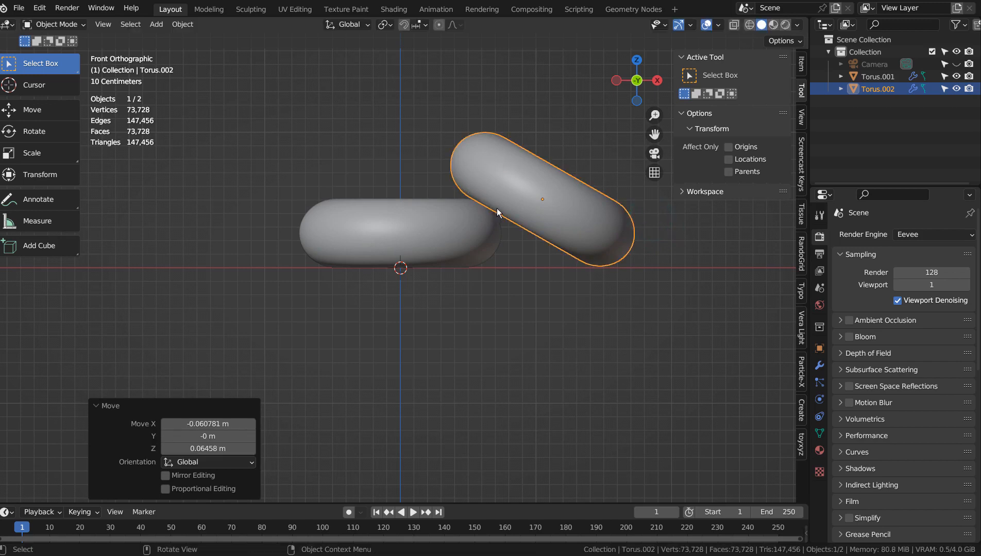
# Duplicate the leaning torus, rotate the copy about -30° to lie level, and place it on top of the first torus
pyautogui.hotkey('shift', 'd')
pyautogui.press('r')
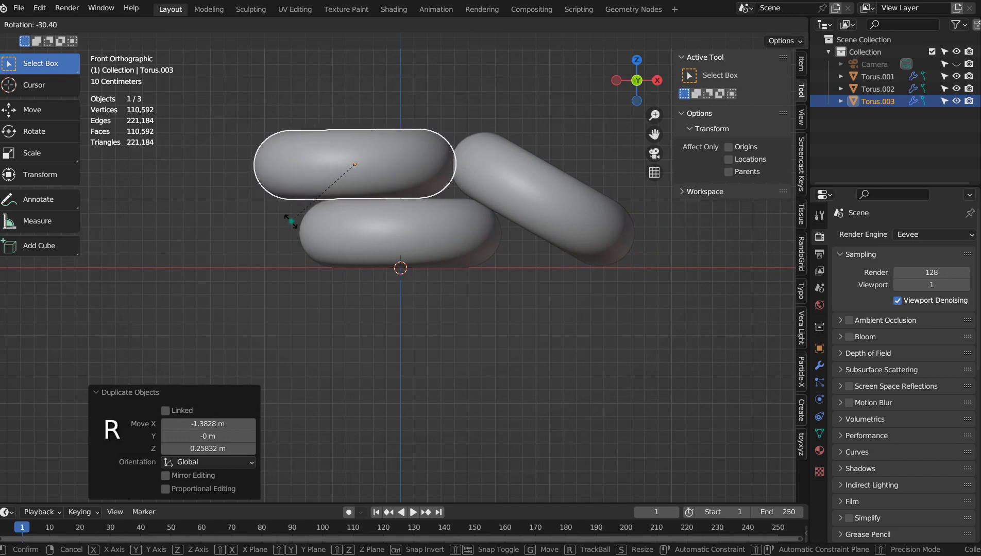
pyautogui.click(291, 221)
pyautogui.press('g')
pyautogui.click(287, 222)
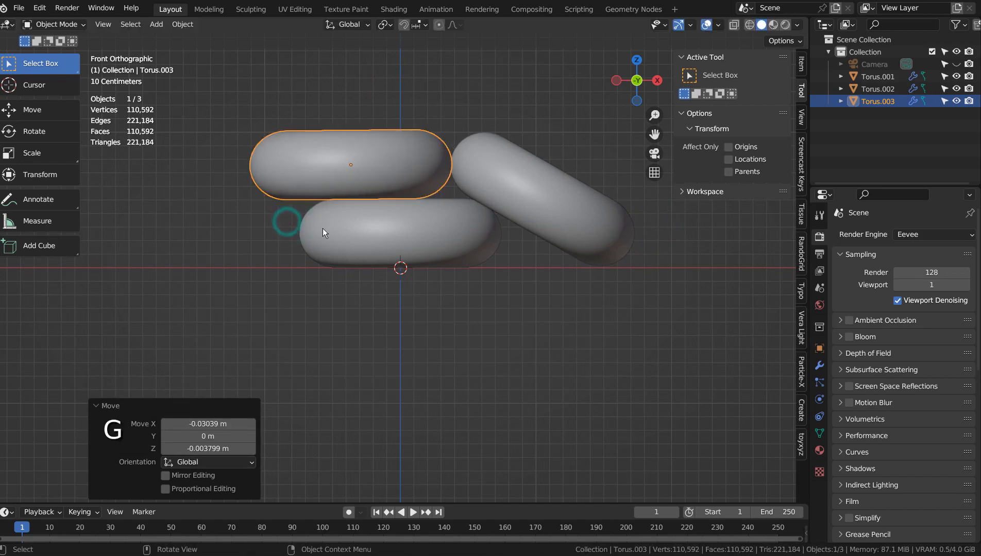
# Move the stacked torus about 0.09 m along X and 0.3 m along Y in top view
pyautogui.press('KP_7')
pyautogui.press('g')
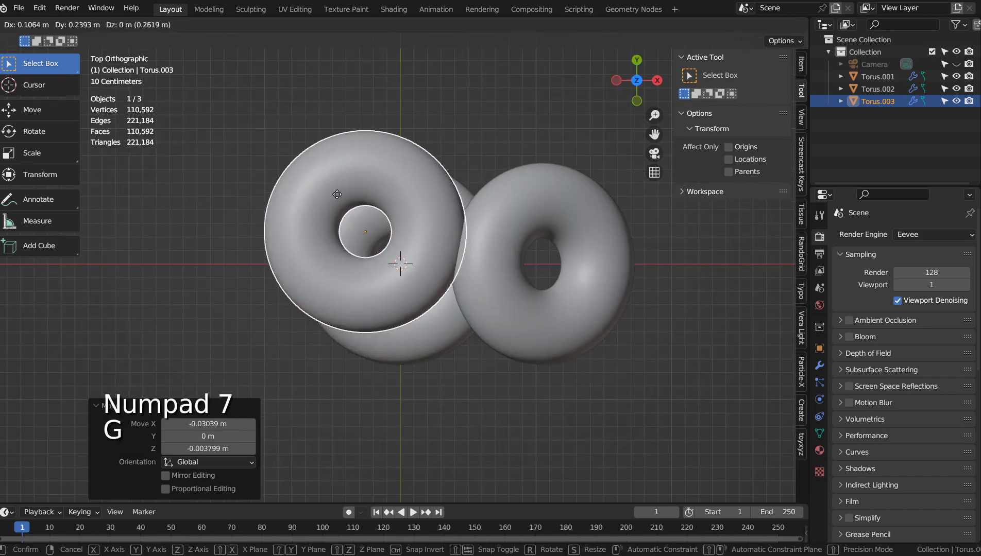
pyautogui.click(335, 188)
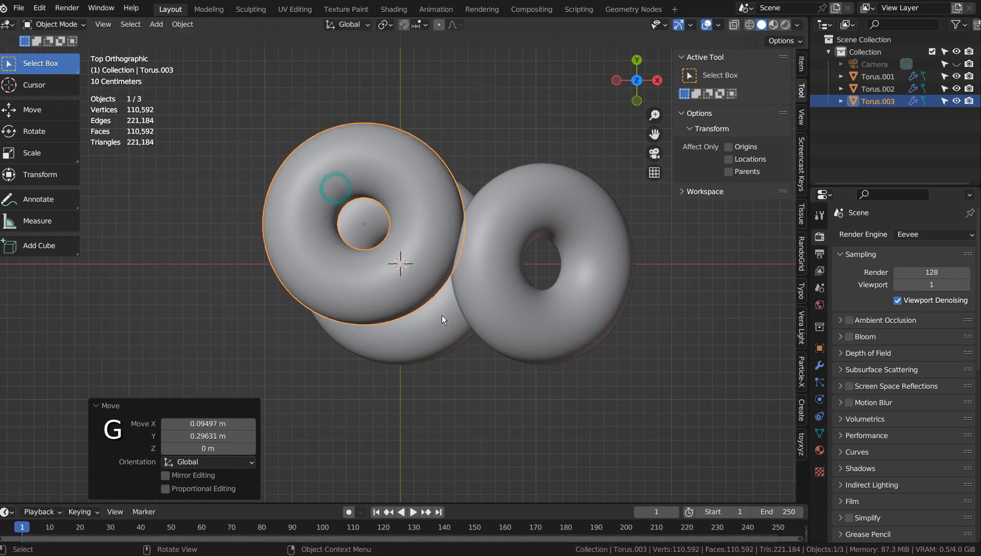
# Duplicate the stacked torus and place the copy above it, about 0.52 m over in X and 0.53 m up in Z
pyautogui.press('KP_0')
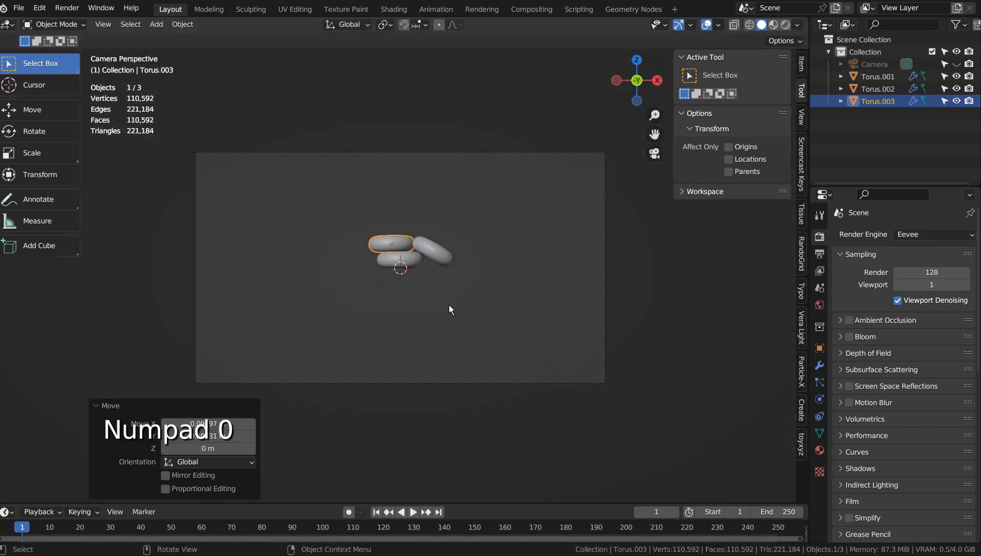
pyautogui.hotkey('shift', 'd')
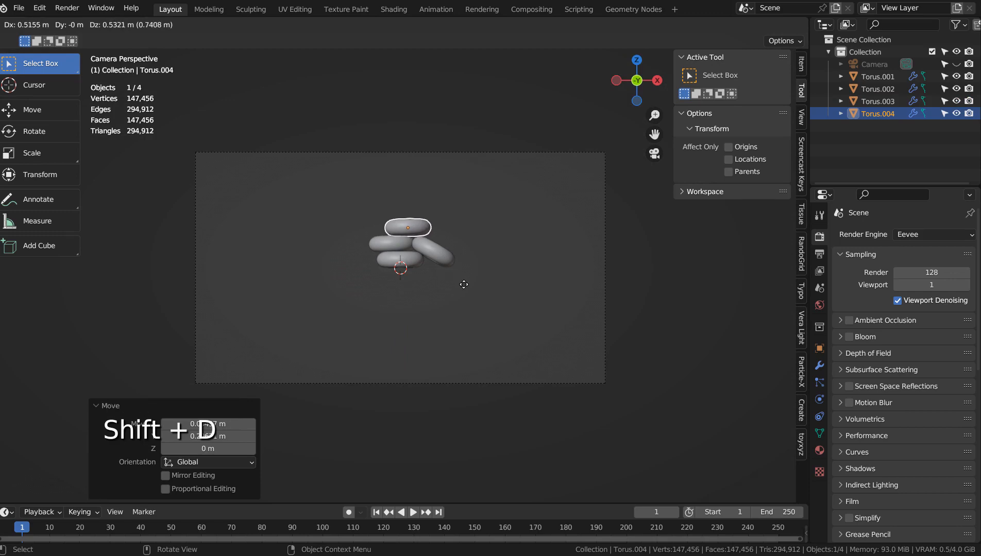
pyautogui.click(464, 284)
pyautogui.moveTo(463, 283); pyautogui.dragTo(442, 273, button='middle')
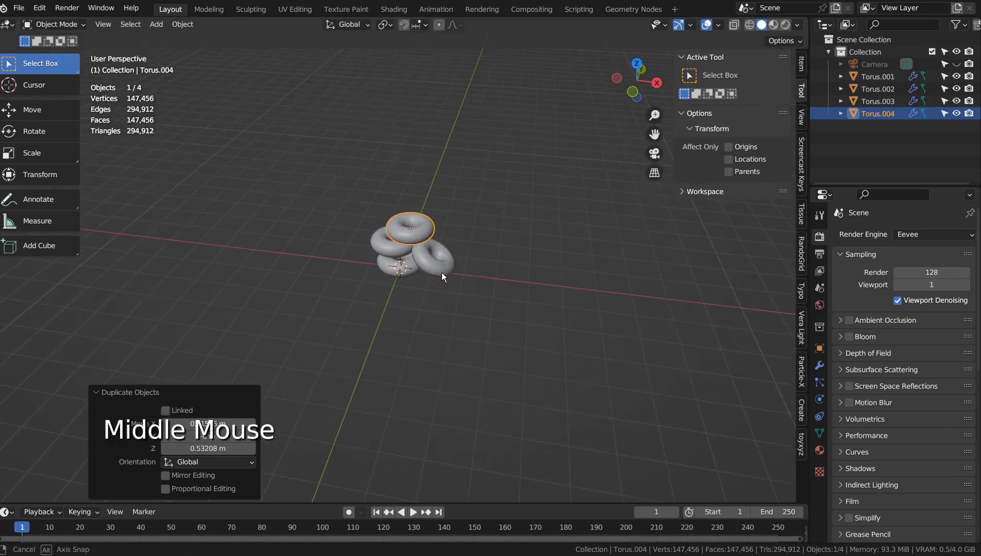
pyautogui.scroll(3, 441, 275)
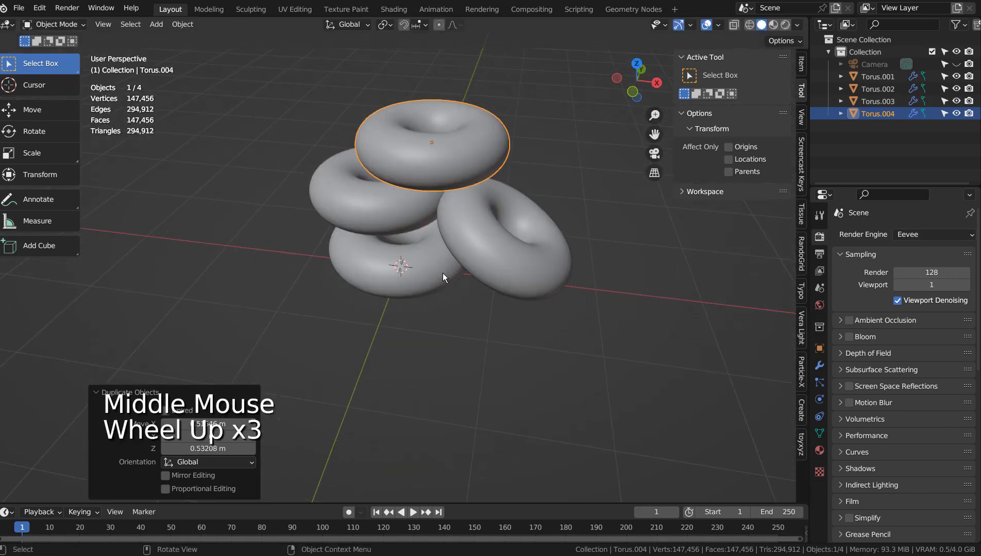
# Duplicate the bottom torus about 0.68 m in X and 1.43 m in Y behind the pile, then nudge it into place in wireframe
pyautogui.press('KP_7')
pyautogui.press('KP_1')
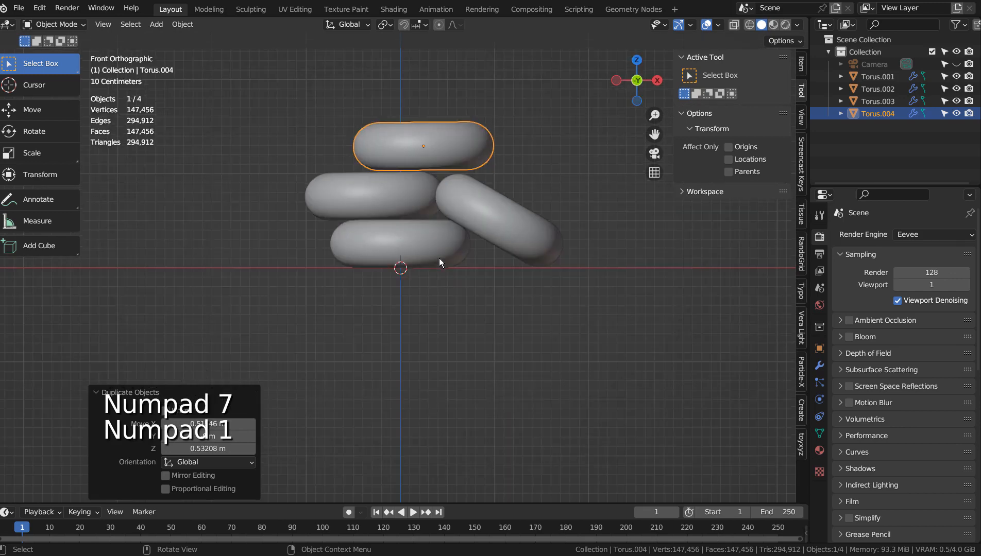
pyautogui.click(440, 262)
pyautogui.press('KP_7')
pyautogui.hotkey('shift', 'd')
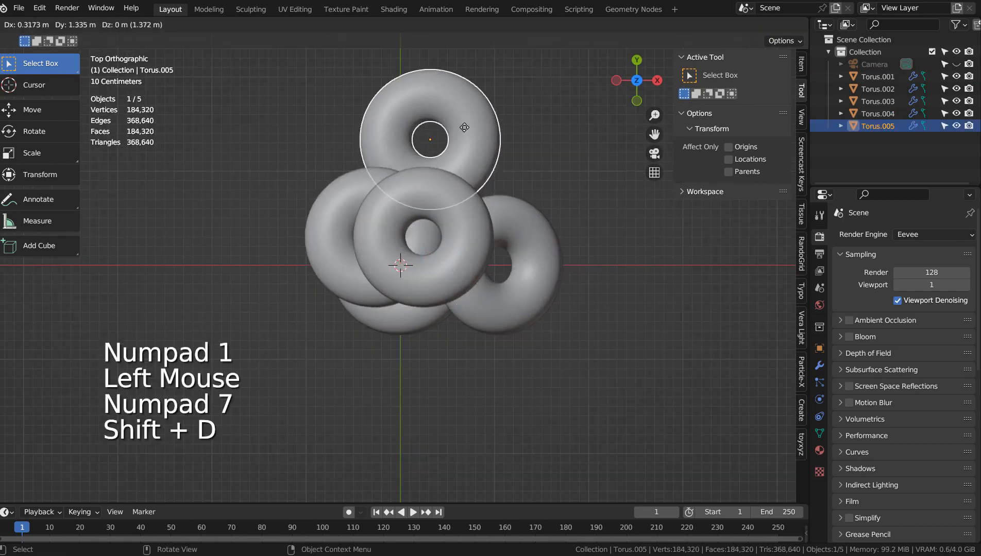
pyautogui.click(512, 125)
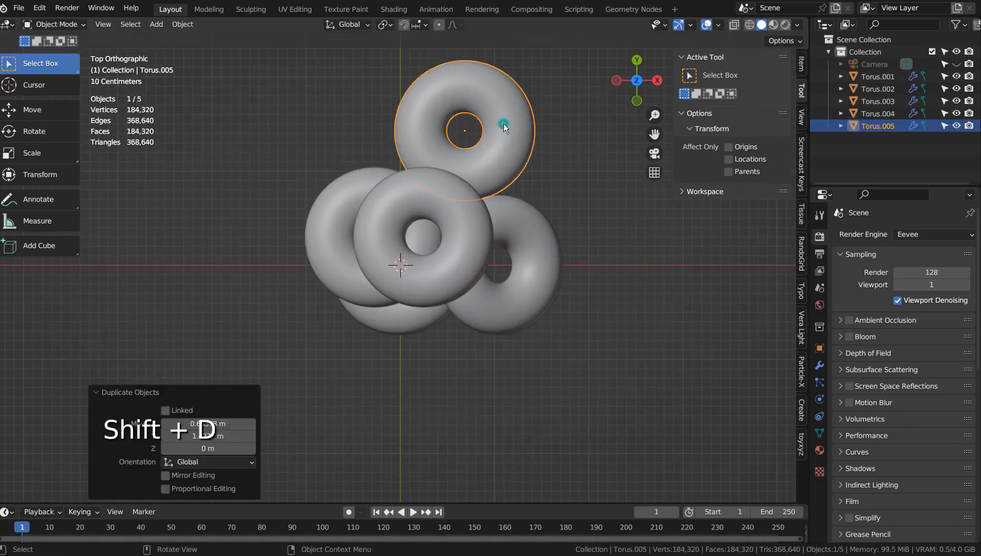
pyautogui.hotkey('shift', 'z')
pyautogui.press('g')
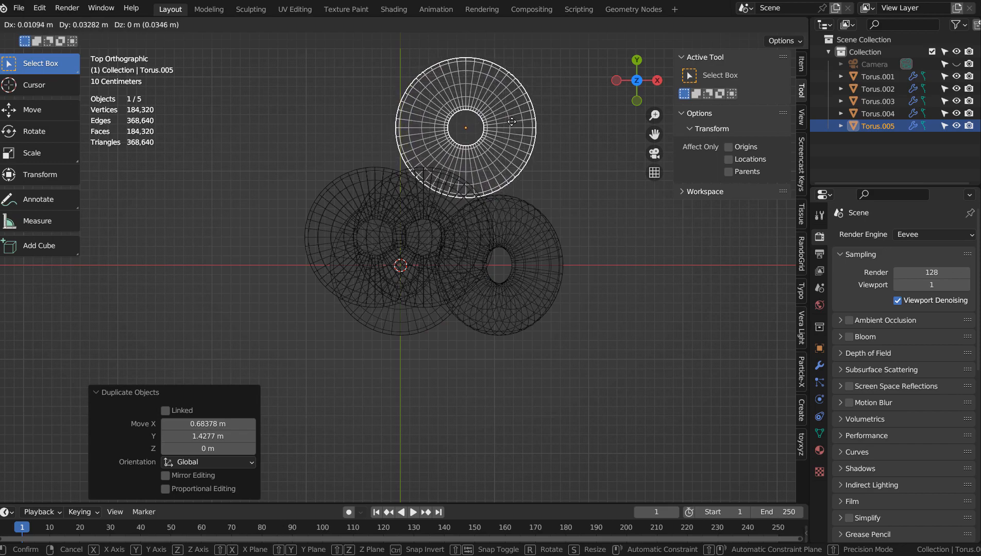
pyautogui.click(512, 122)
# Duplicate the rear torus twice in top view, placing one copy beside it toward -X and the other at the pile's -X side
pyautogui.hotkey('shift', 'd')
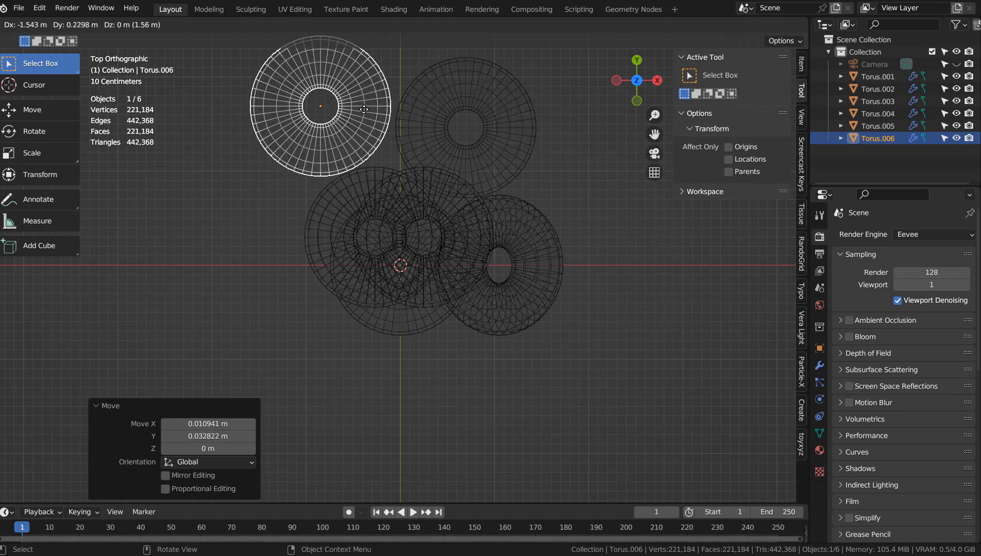
pyautogui.click(369, 106)
pyautogui.hotkey('shift', 'd')
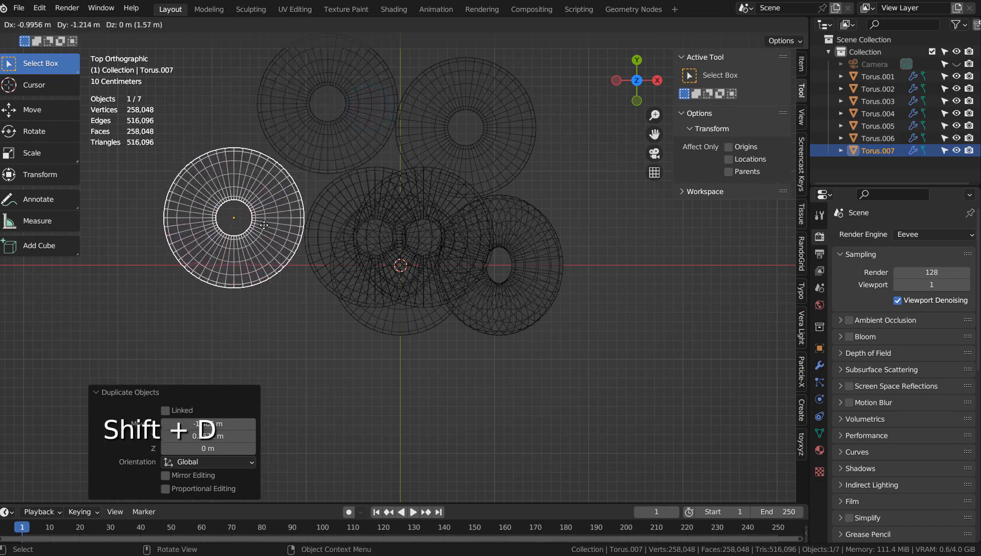
pyautogui.click(263, 220)
# Select all seven tori, rotate the whole pile slightly in right side view, and return to the camera view
pyautogui.moveTo(263, 220); pyautogui.dragTo(431, 323, button='middle')
pyautogui.press('KP_0')
pyautogui.moveTo(246, 217); pyautogui.dragTo(536, 315)
pyautogui.press('KP_3')
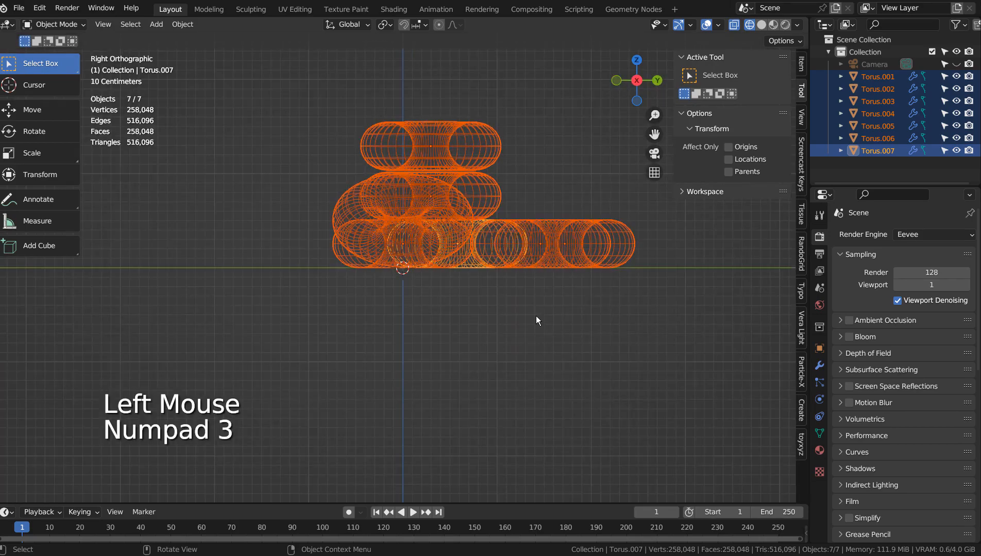
pyautogui.press('r')
pyautogui.click(547, 294)
pyautogui.press('KP_0')
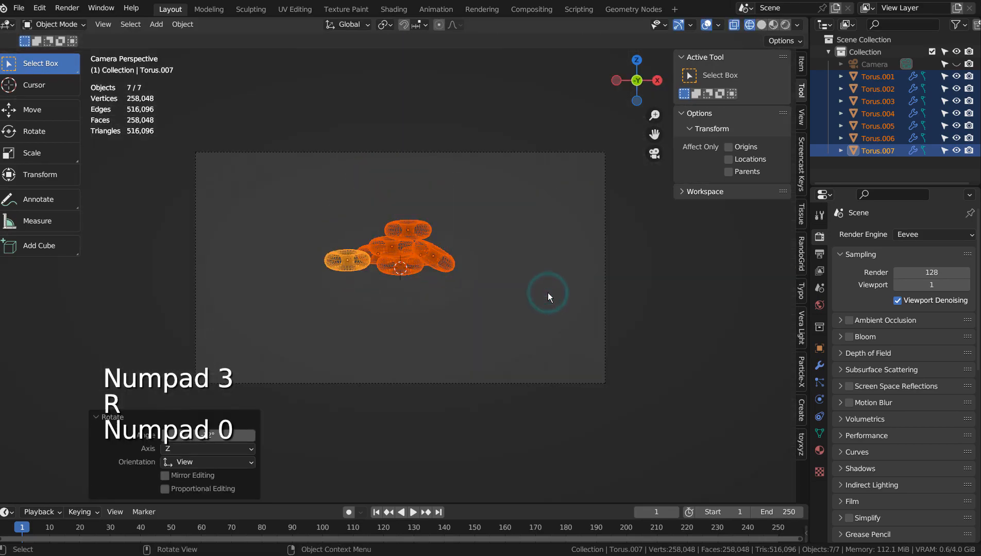
# Move the selected seven-torus pile, scale it up to over twice its size, and shift it about 0.36 m in X and 0.34 m in Z
pyautogui.press('g')
pyautogui.click(548, 329)
pyautogui.press('s')
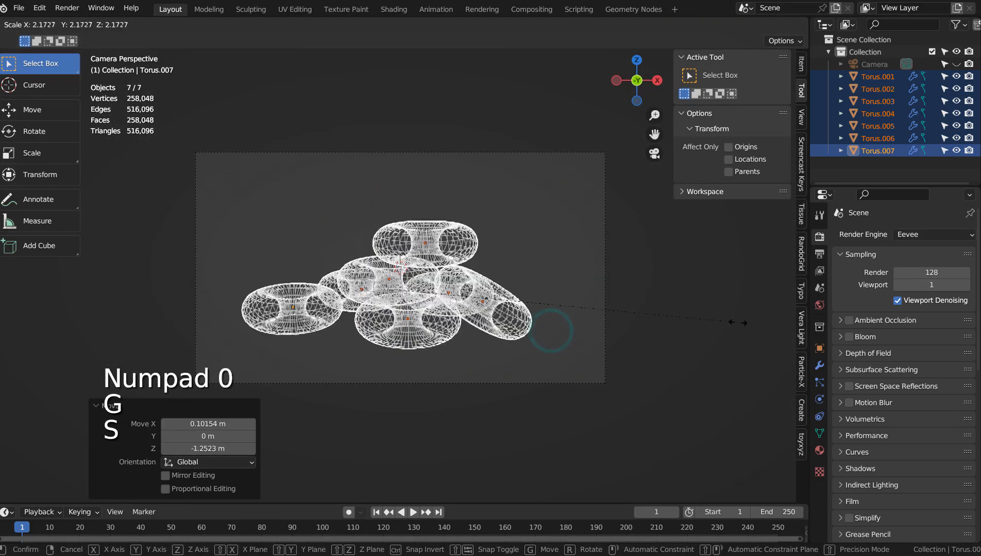
pyautogui.press('g')
pyautogui.click(776, 320)
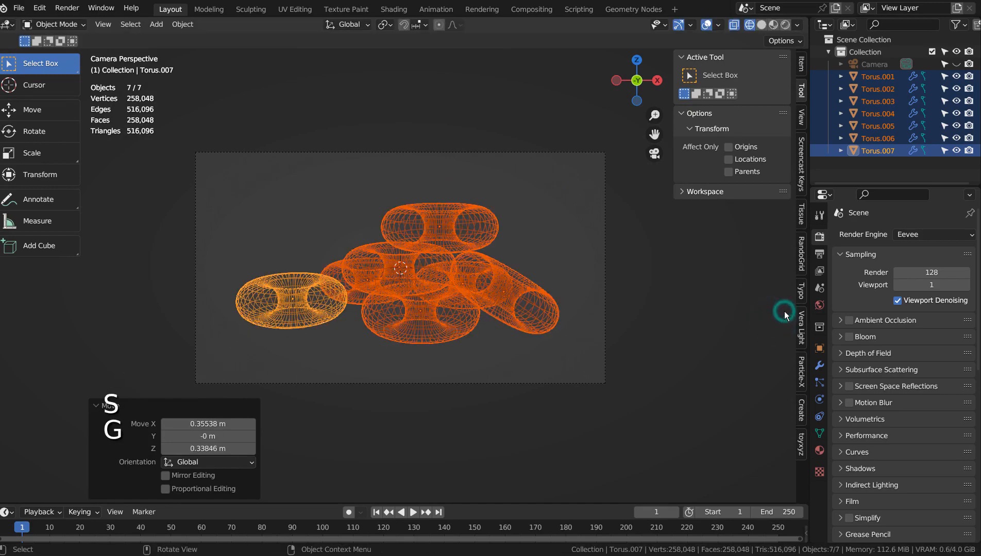
# Scale the pile by a further 1.11, recentre it in the camera frame, deselect everything and return to solid shading
pyautogui.press('s')
pyautogui.click(15, 305)
pyautogui.press('g')
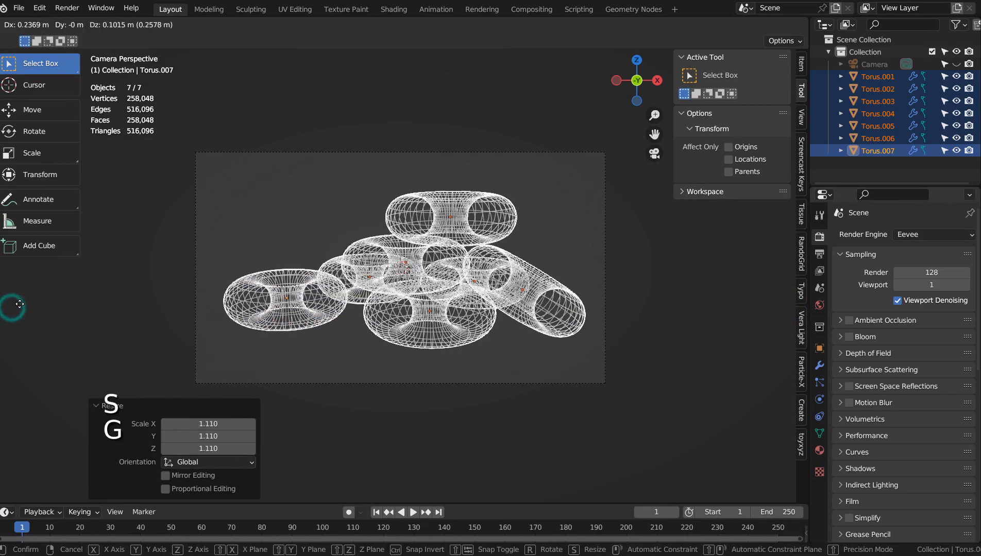
pyautogui.click(20, 306)
pyautogui.click(557, 251)
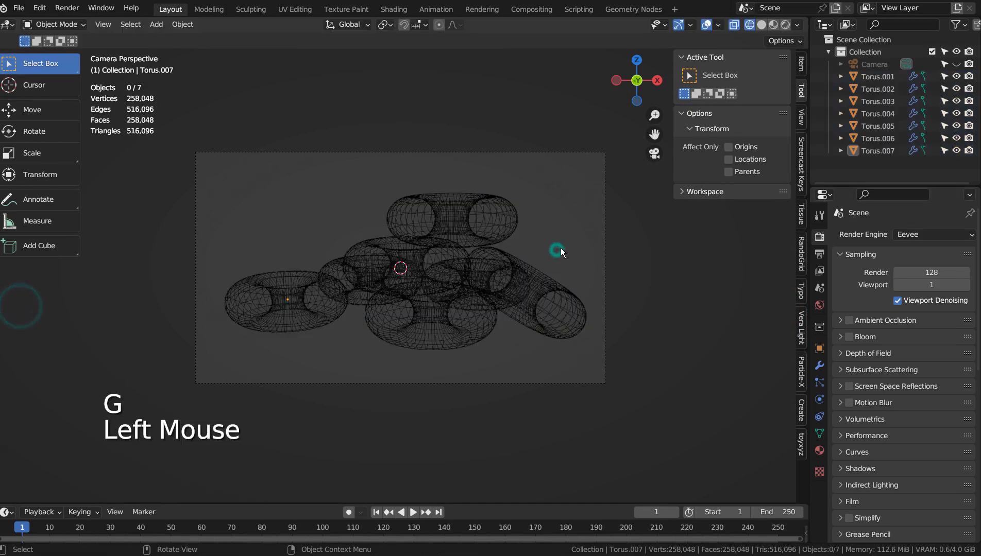
pyautogui.hotkey('shift', 'z')
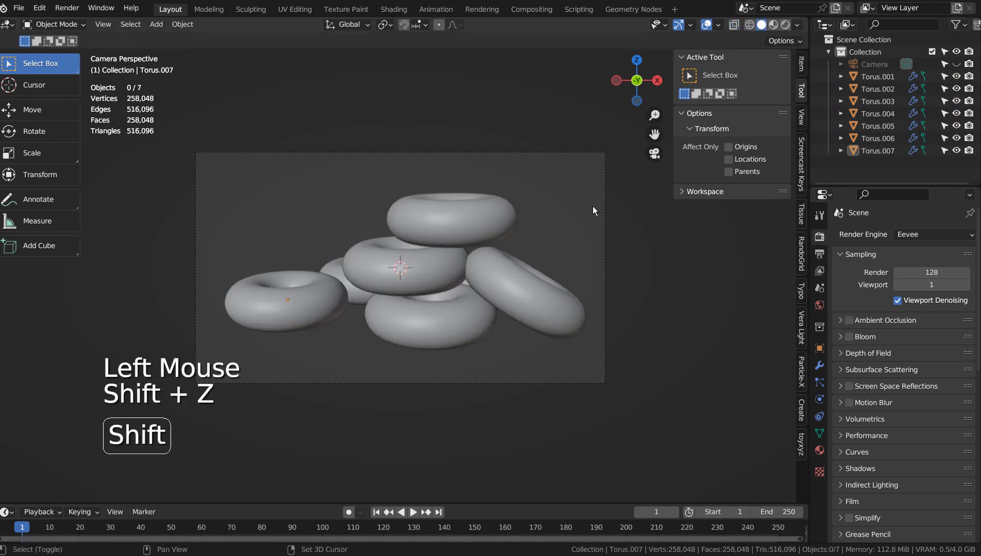
pyautogui.click(556, 215)
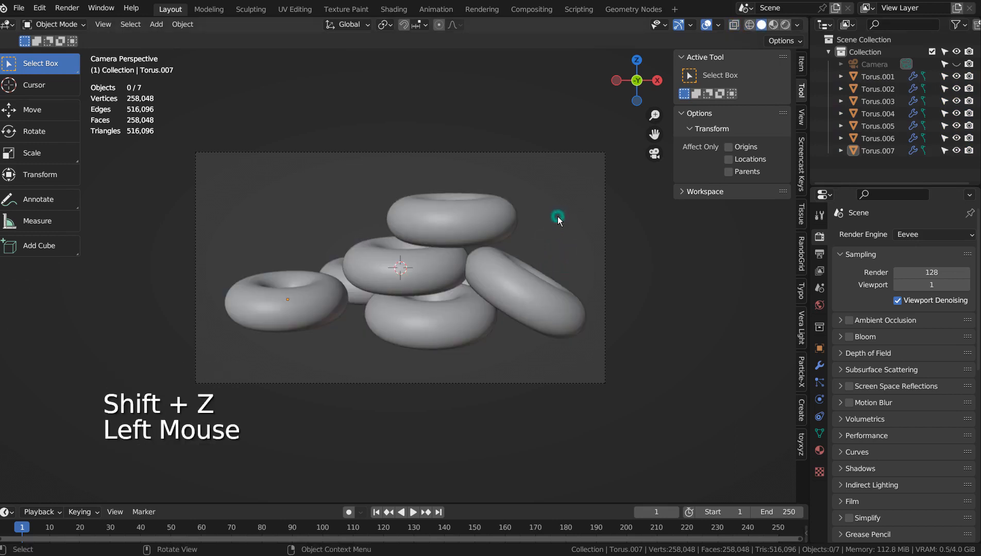
# Shift the topmost torus slightly toward -X in top view, and return to the camera view
pyautogui.click(460, 227)
pyautogui.press('KP_7')
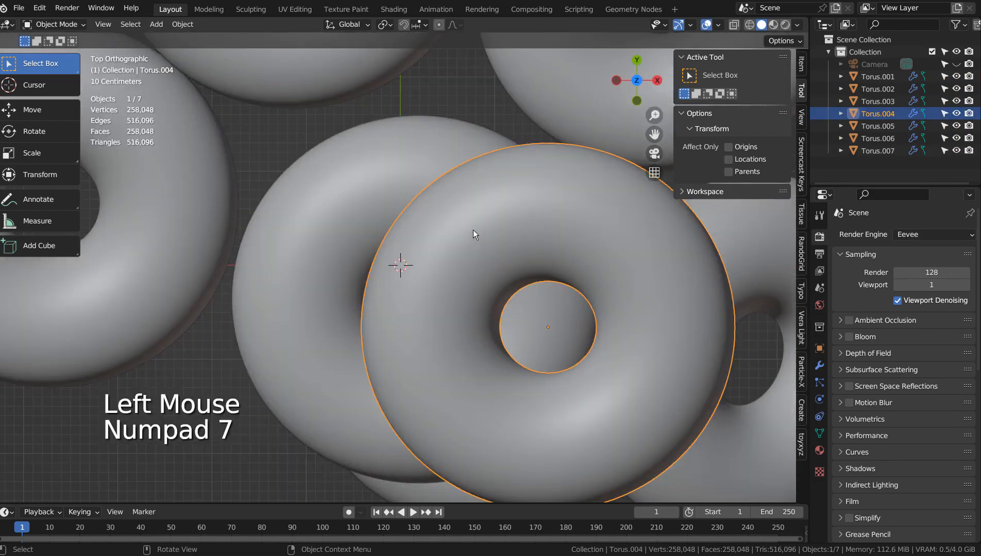
pyautogui.press('g')
pyautogui.click(445, 234)
pyautogui.press('KP_0')
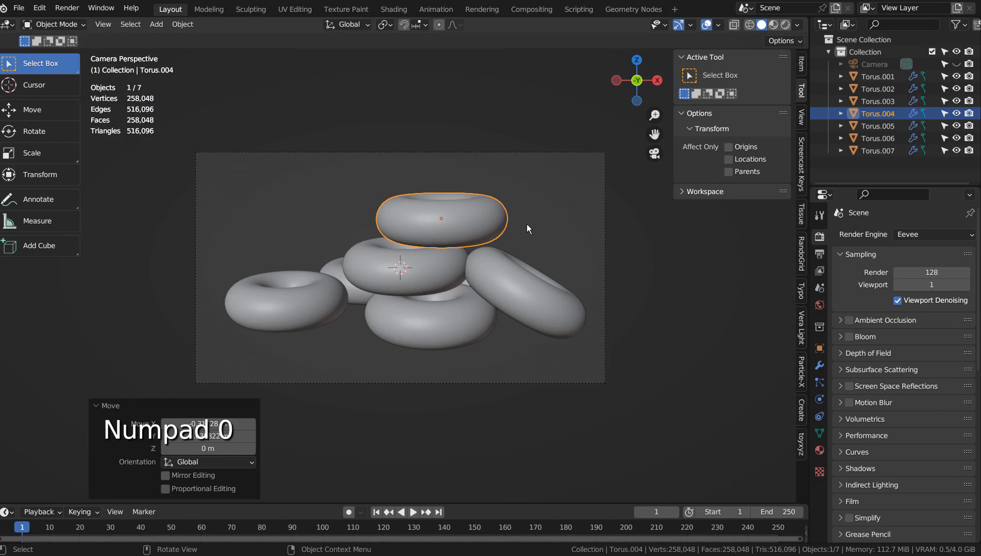
# Lower the topmost torus about 0.20 m in Z and shift it about 0.13 m in X onto the pile, then deselect it
pyautogui.click(547, 211)
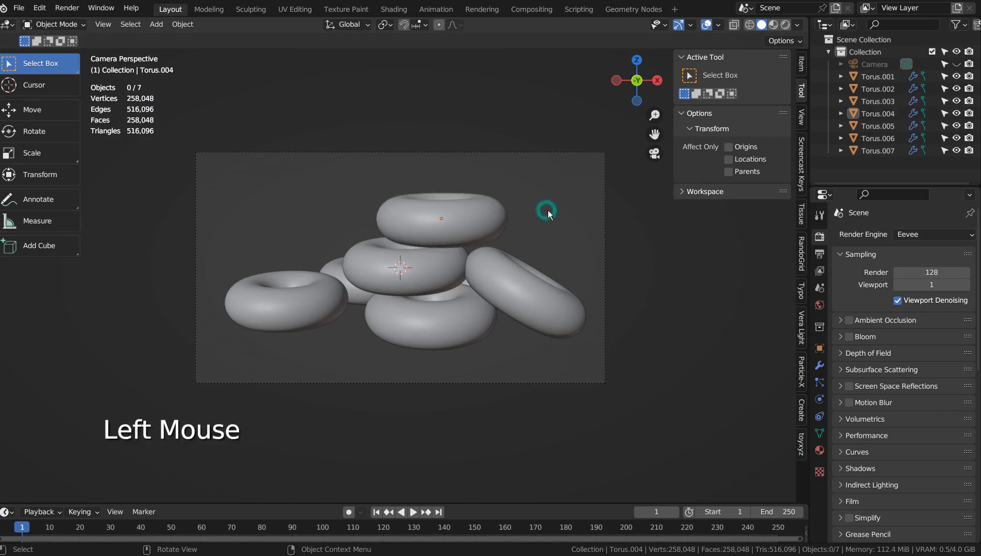
pyautogui.click(503, 217)
pyautogui.press('g')
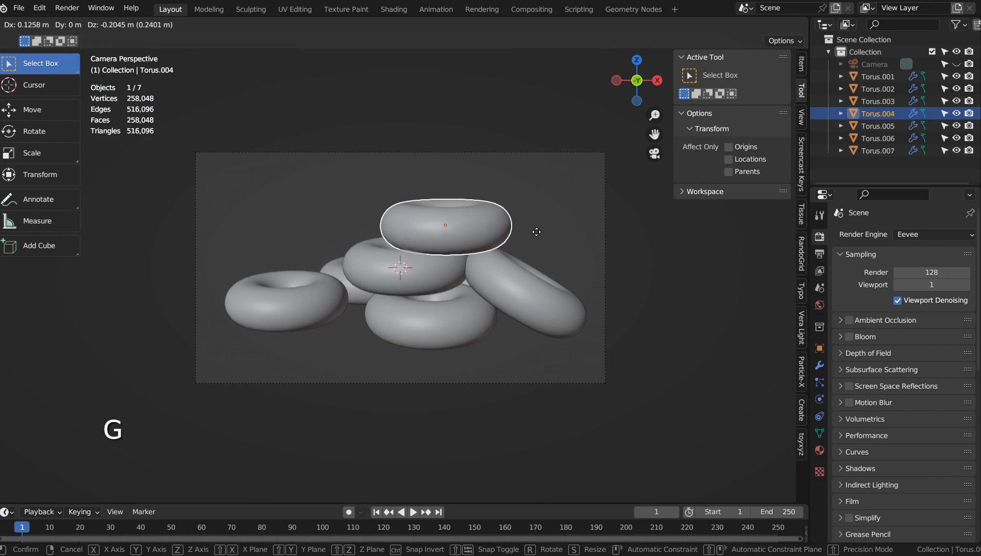
pyautogui.click(537, 232)
pyautogui.click(567, 210)
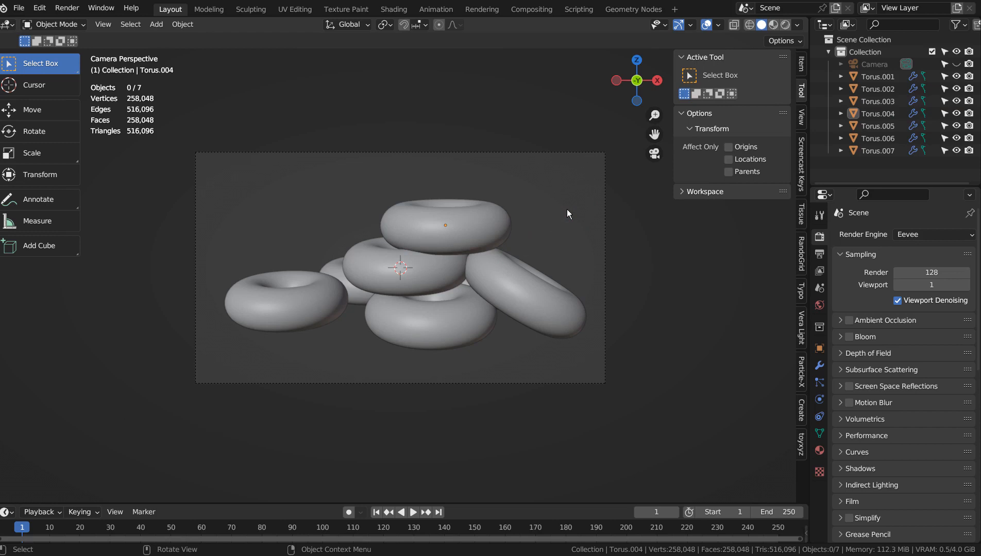
# Set the render engine to Workbench with Random object colours and render the camera view
pyautogui.click(912, 235)
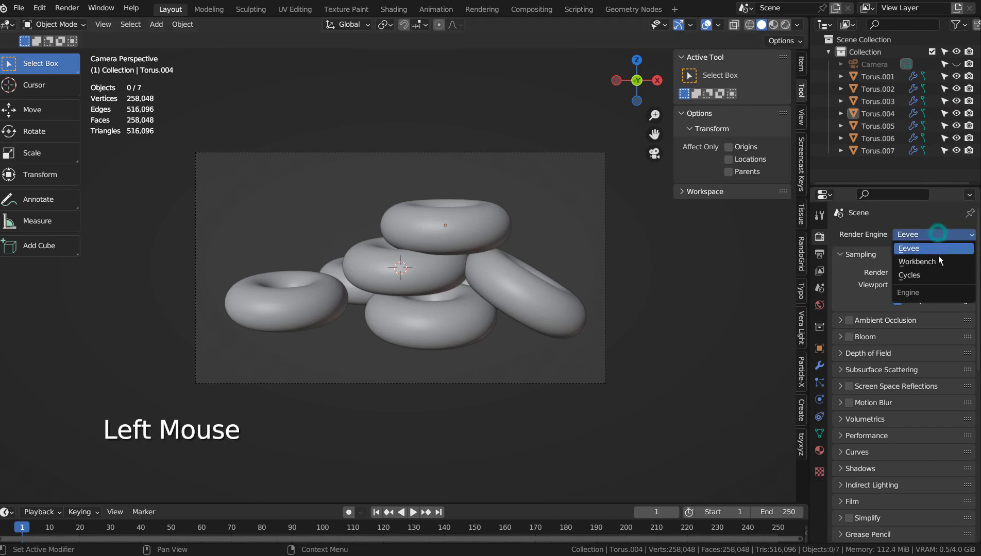
pyautogui.click(939, 259)
pyautogui.click(907, 456)
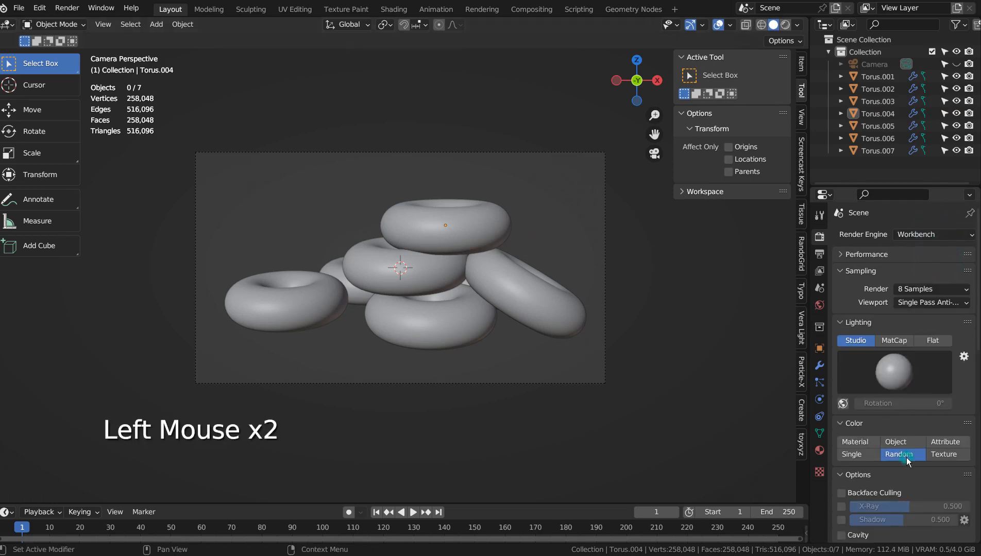
pyautogui.click(600, 220)
pyautogui.press('F12')
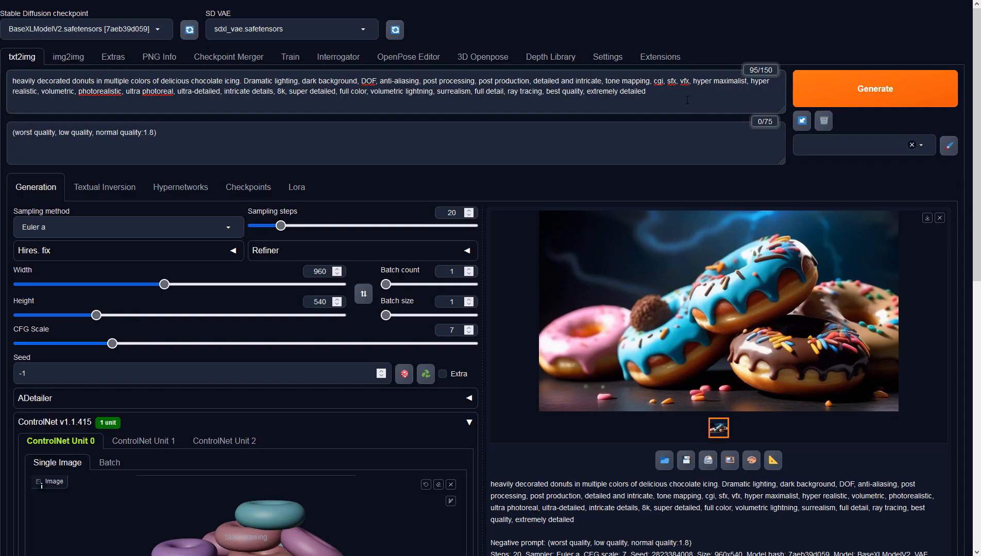
# Switch to the Stable Diffusion web UI and review the txt2img prompt, negative prompt, width and height
pyautogui.click(685, 96)
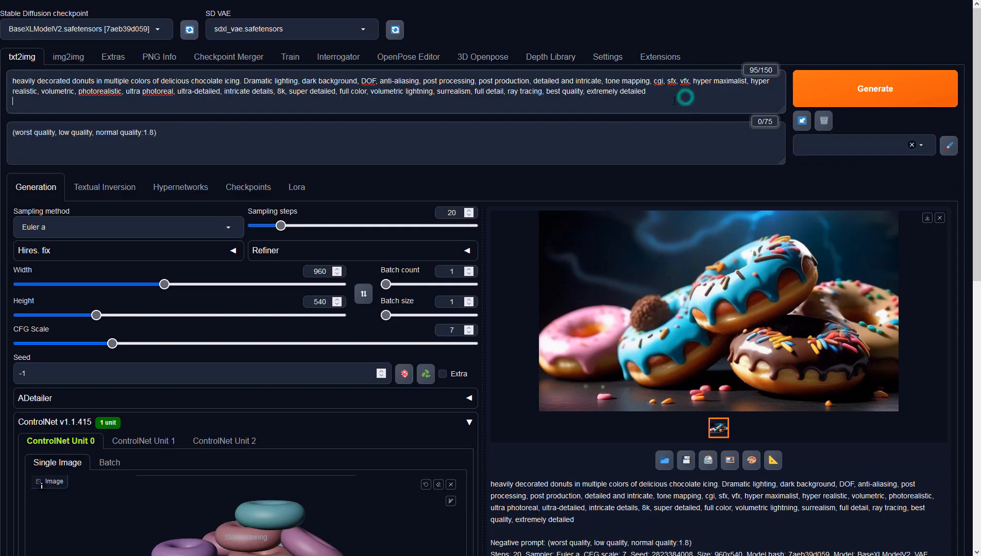
pyautogui.click(249, 147)
pyautogui.click(325, 271)
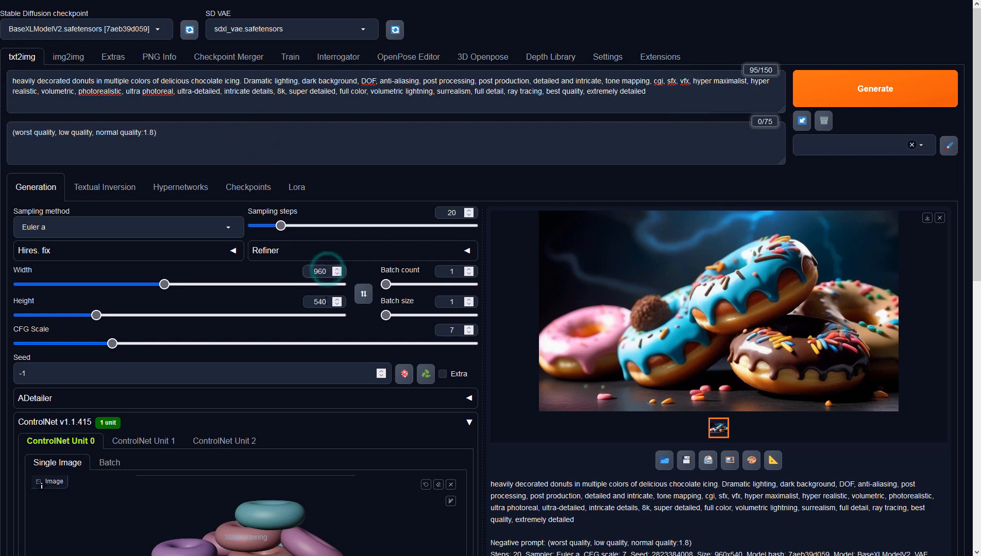
pyautogui.click(325, 301)
pyautogui.click(515, 486)
# Set ControlNet Unit 0 to Depth control, with preprocessor none and the model sai_xl_depth_256lora [73ad23d1]
pyautogui.scroll(-4, 515, 486)
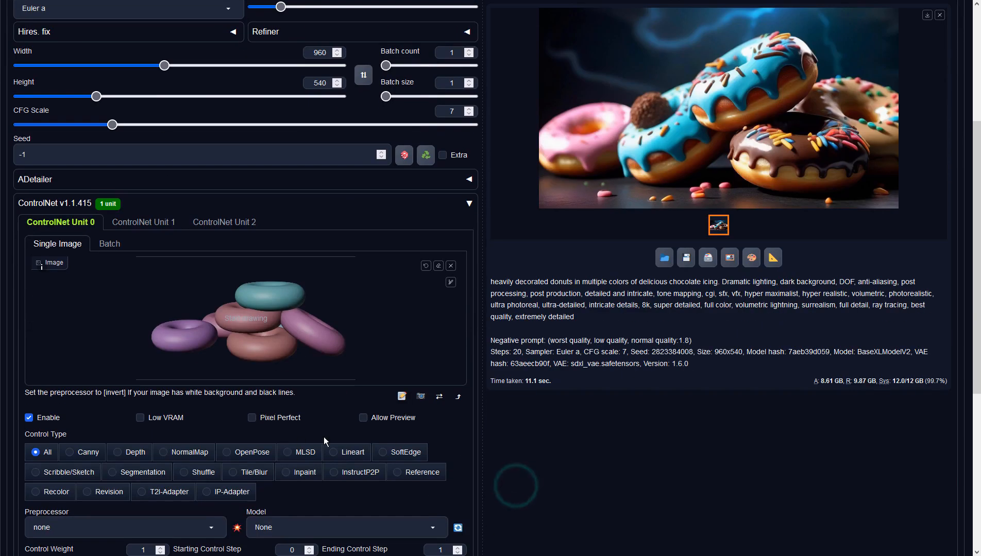
pyautogui.click(118, 453)
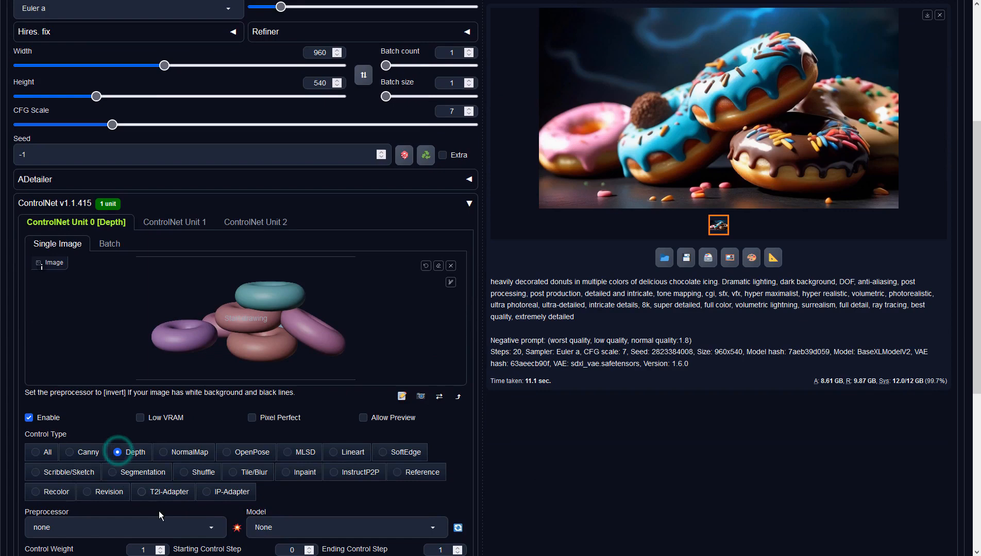
pyautogui.click(202, 526)
pyautogui.click(102, 466)
pyautogui.click(340, 526)
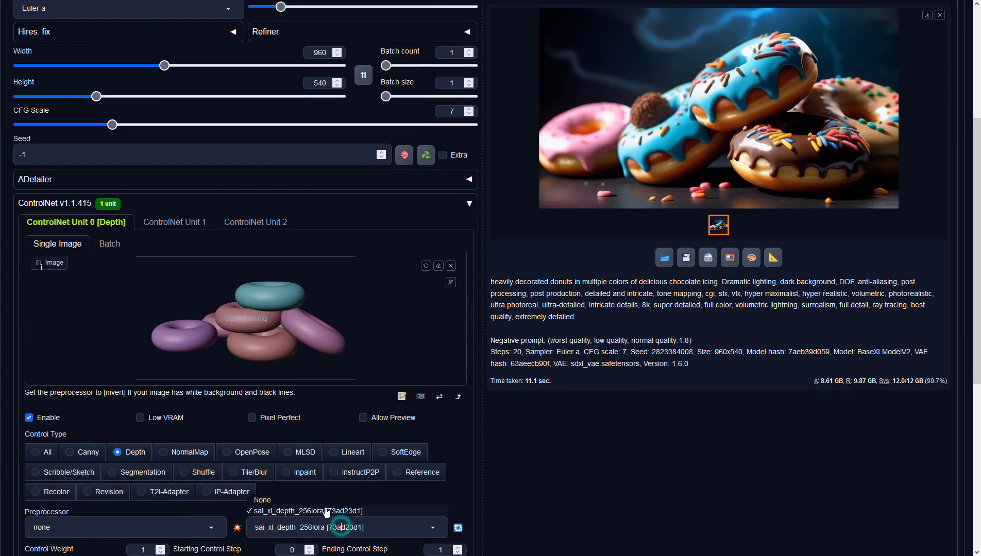
pyautogui.click(323, 508)
# Generate the donut image using the current prompt and the depth-controlled torus render
pyautogui.click(562, 340)
pyautogui.scroll(4, 562, 341)
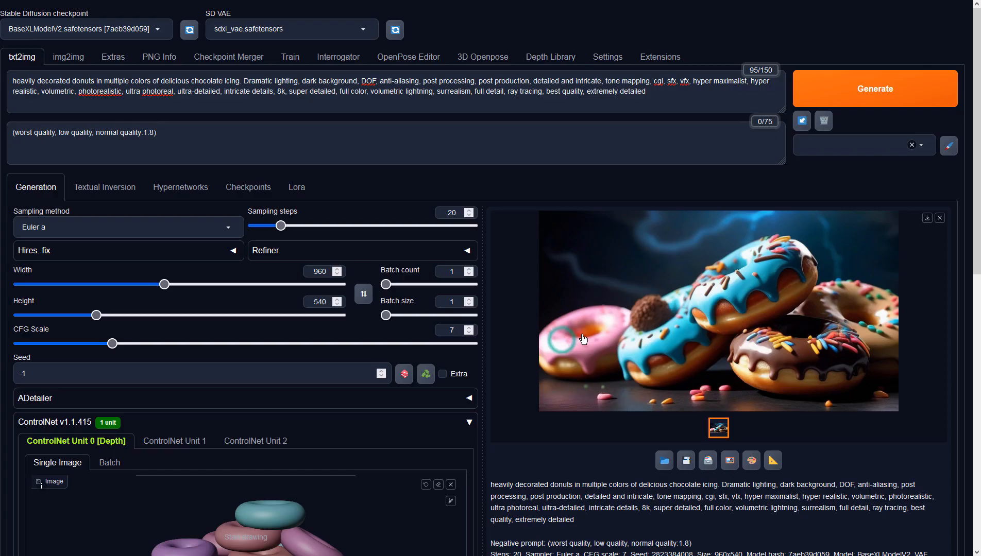
pyautogui.click(874, 83)
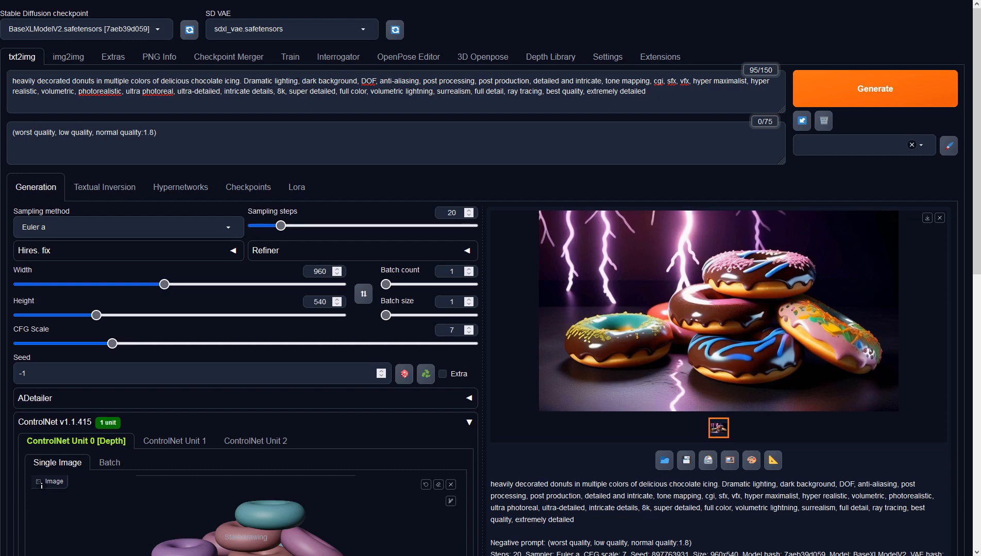
# Remove "Dramatic lighting," from the prompt, check the current image at full size, and generate a new image
pyautogui.doubleClick(286, 81)
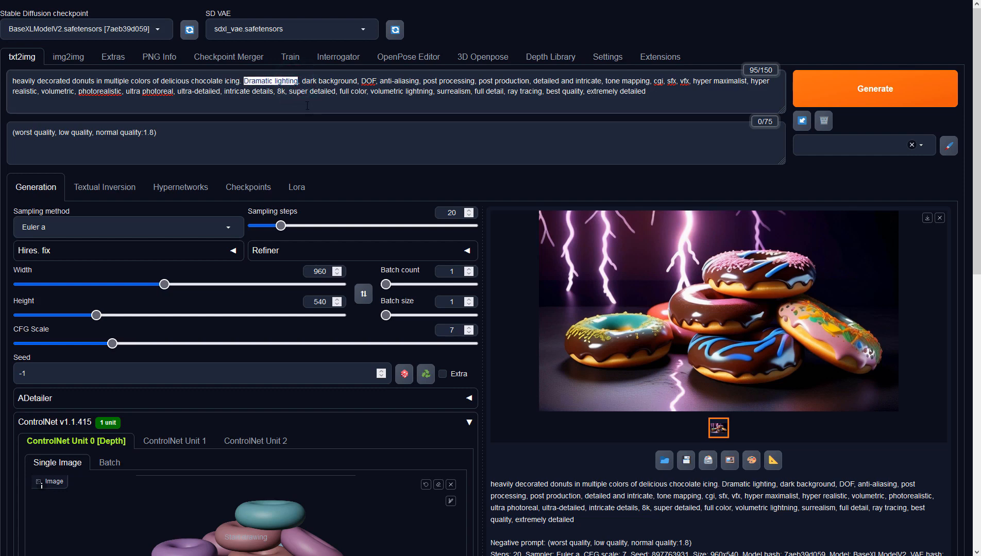
pyautogui.press('BackSpace')
pyautogui.press('Delete')
pyautogui.press('Delete')
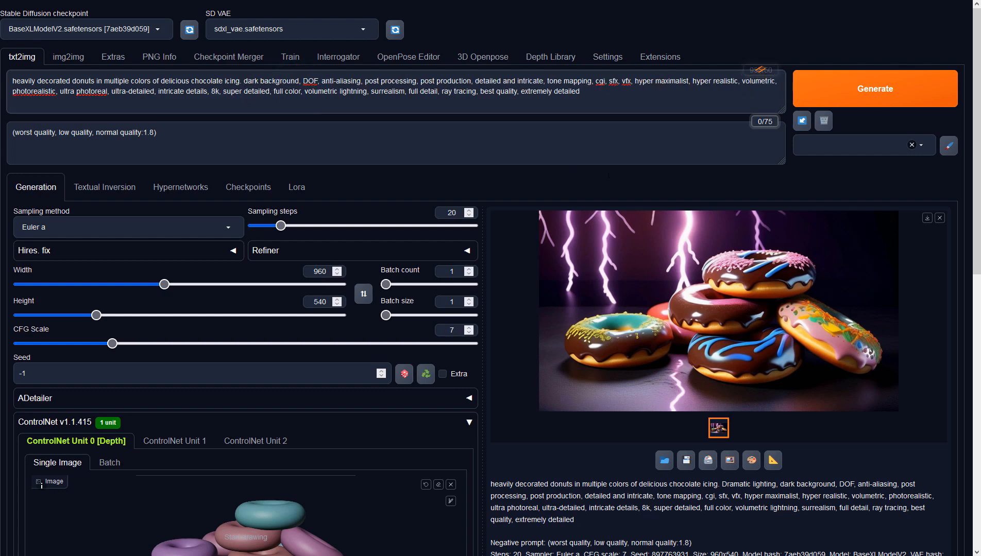
pyautogui.click(758, 272)
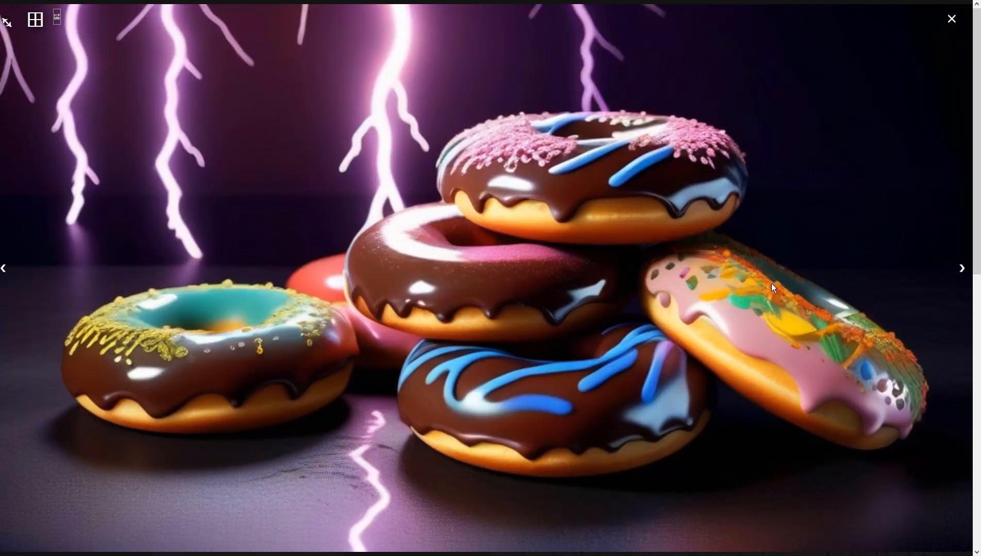
pyautogui.click(771, 283)
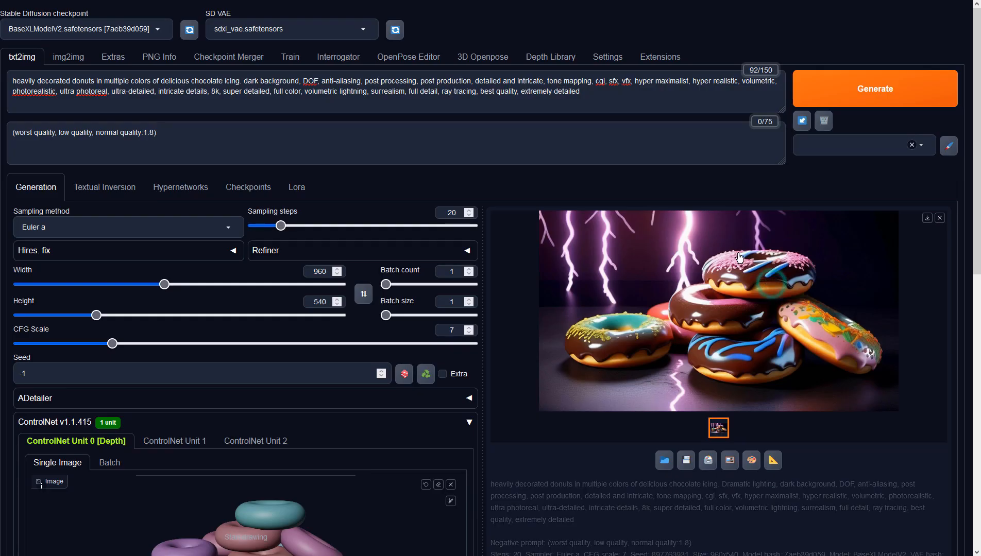
pyautogui.click(833, 93)
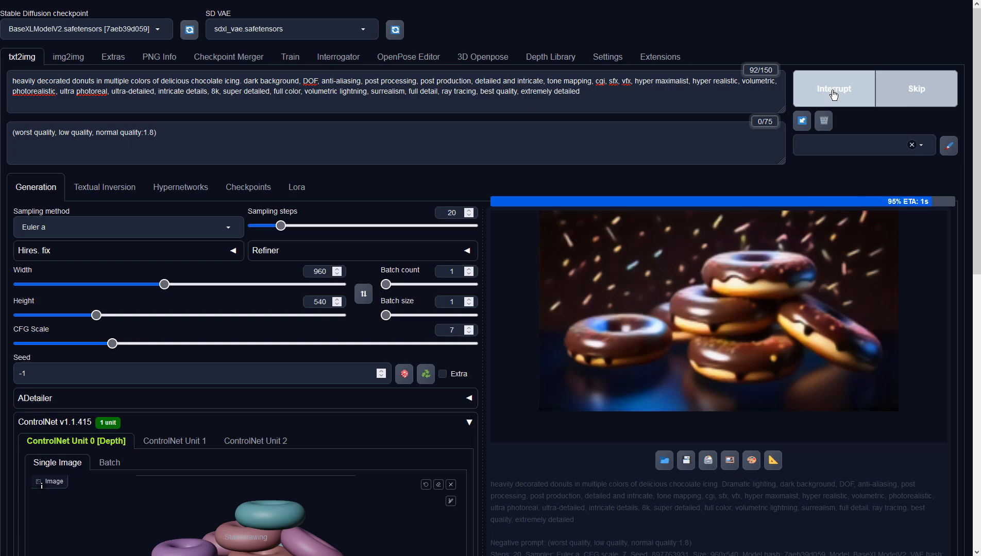
# Inspect the newly generated donut image at full size and return to the generation page
pyautogui.click(771, 249)
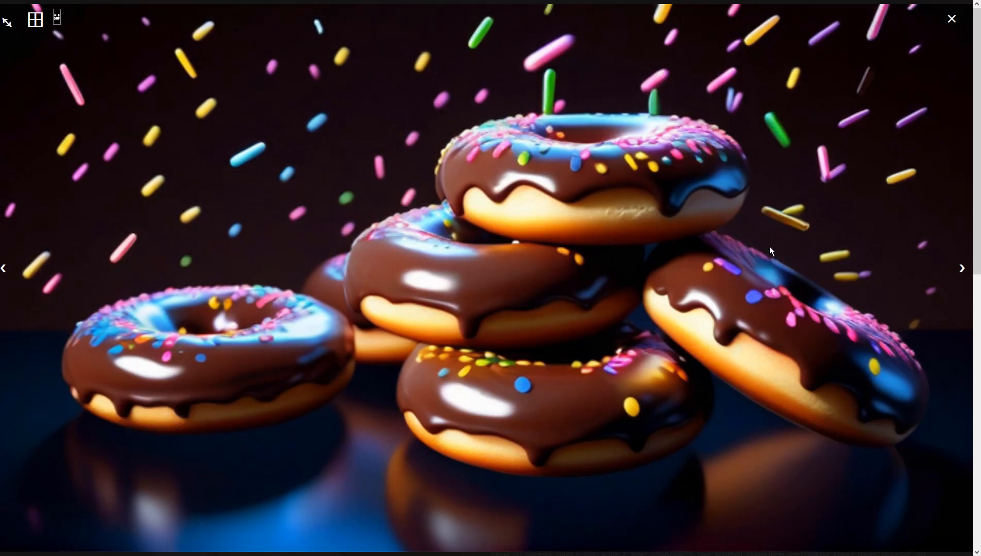
pyautogui.click(807, 246)
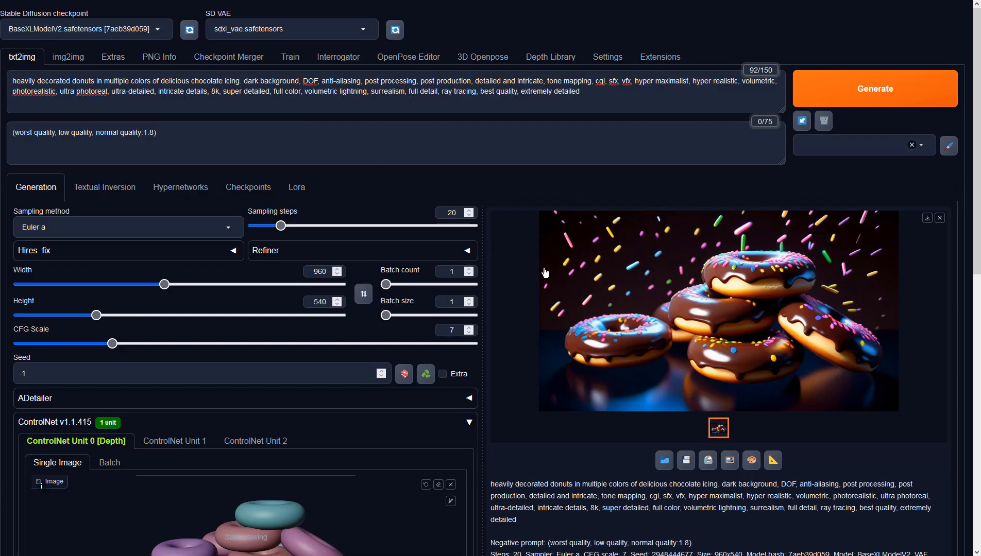
pyautogui.click(653, 307)
pyautogui.click(656, 307)
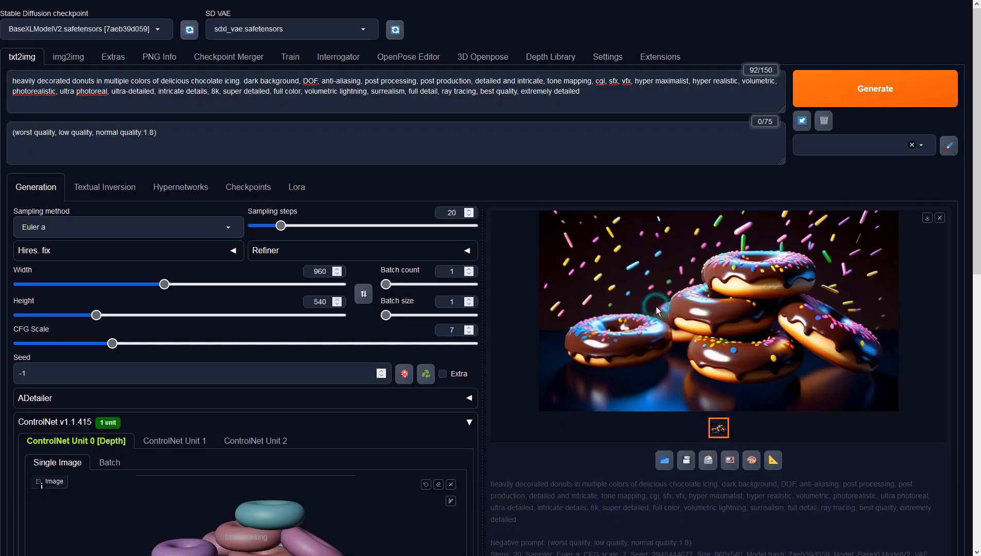
# Generate another donut image with the DPM++ 2M Karras sampling method and inspect it at full size
pyautogui.click(201, 225)
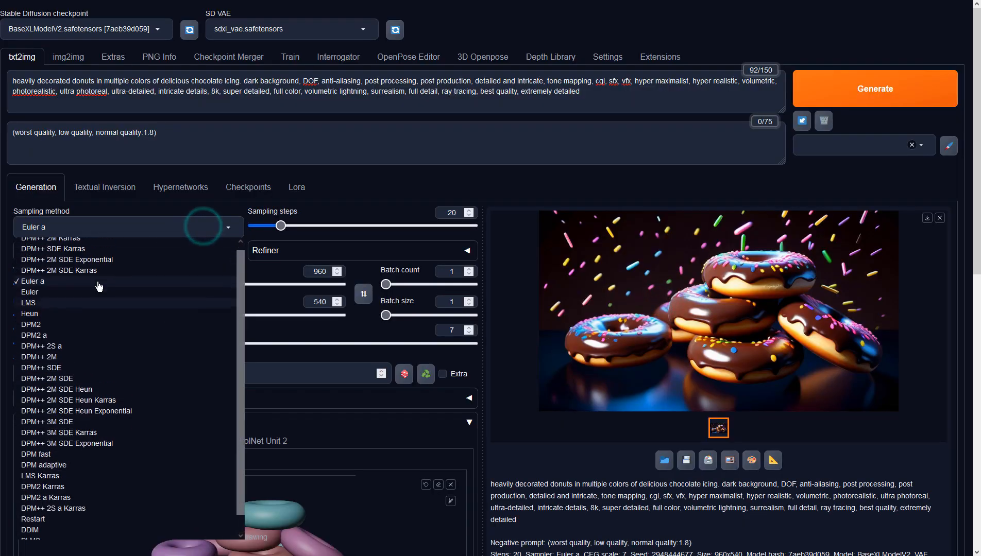
pyautogui.click(38, 242)
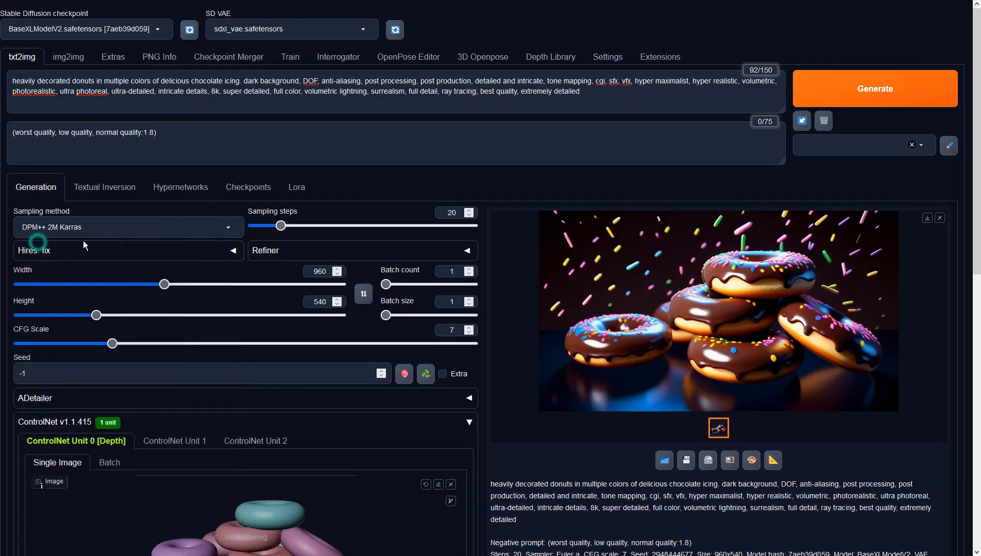
pyautogui.click(626, 102)
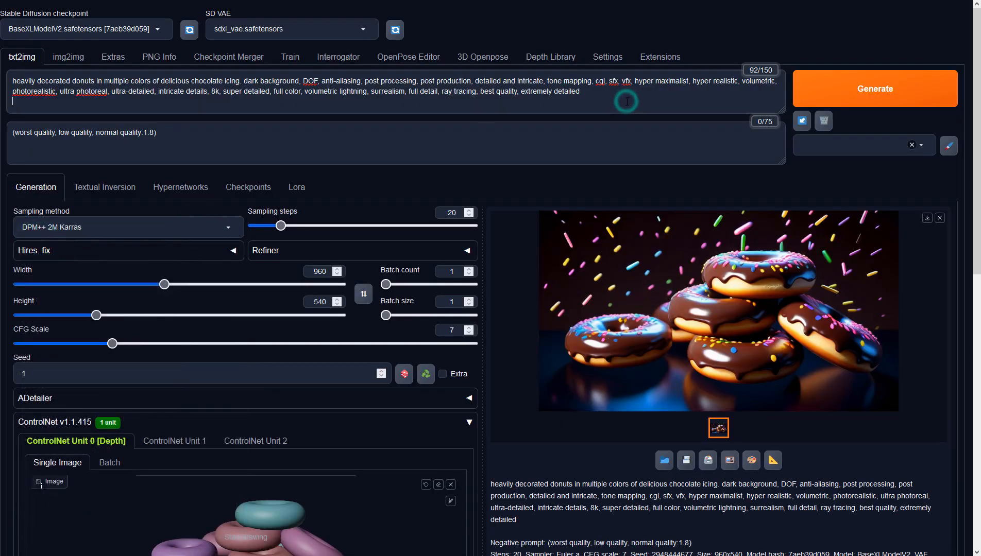
pyautogui.click(842, 83)
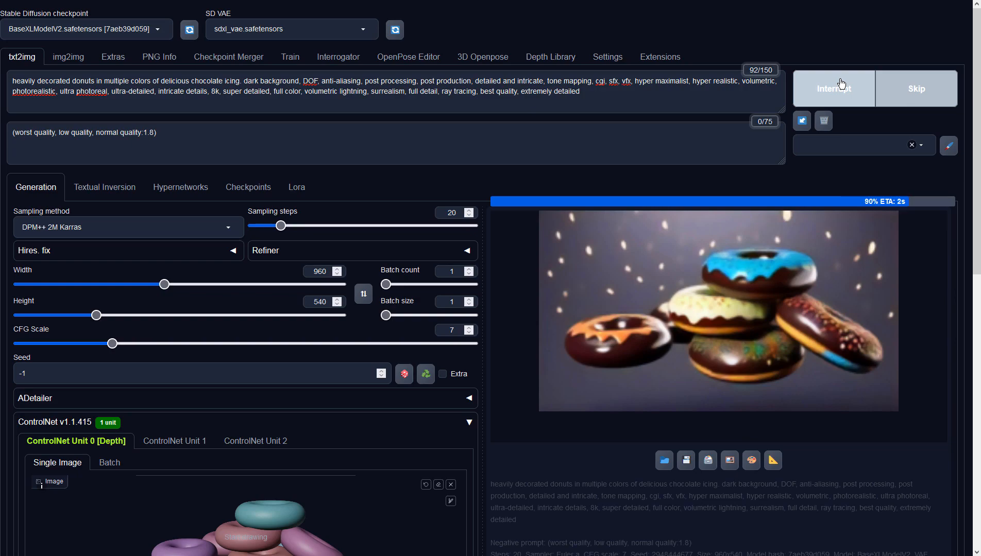
pyautogui.click(772, 279)
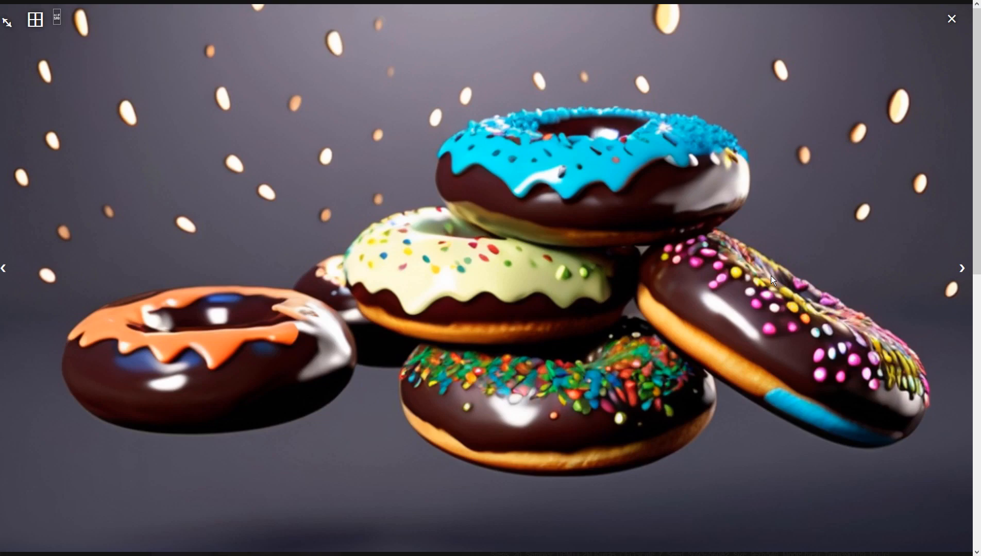
pyautogui.click(771, 276)
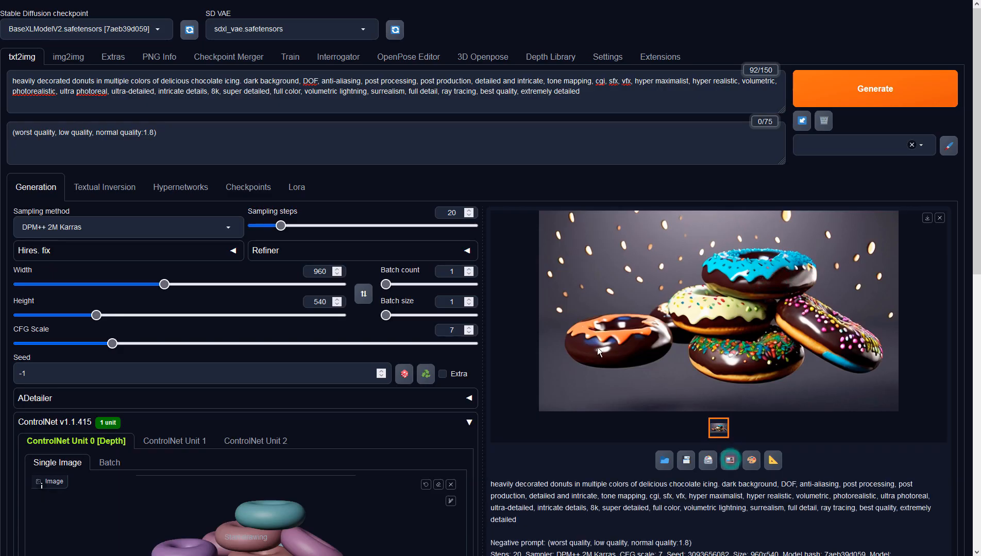
# Send the generated donut image to img2img and set the resize height to 540
pyautogui.click(729, 460)
pyautogui.scroll(-6, 243, 292)
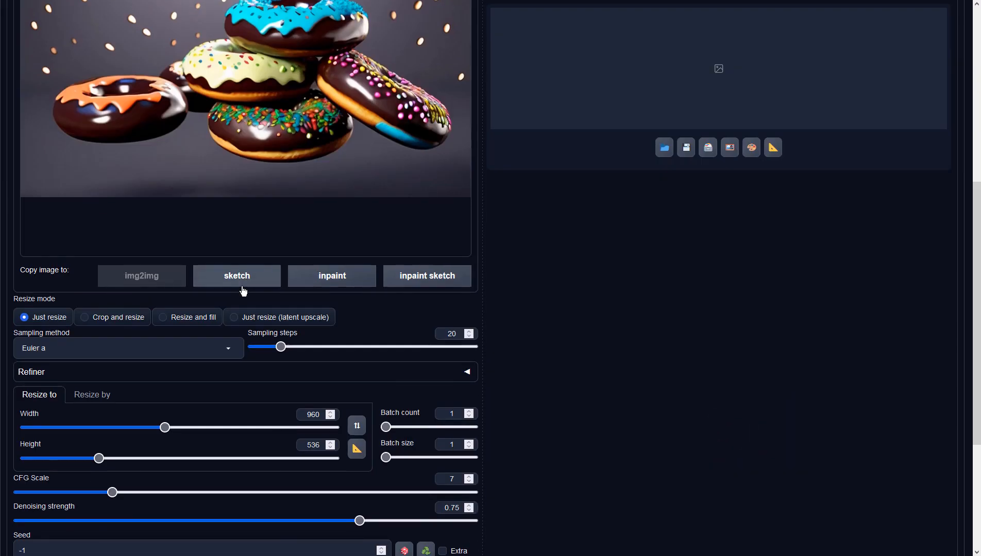
pyautogui.scroll(4, 243, 291)
pyautogui.scroll(-8, 243, 292)
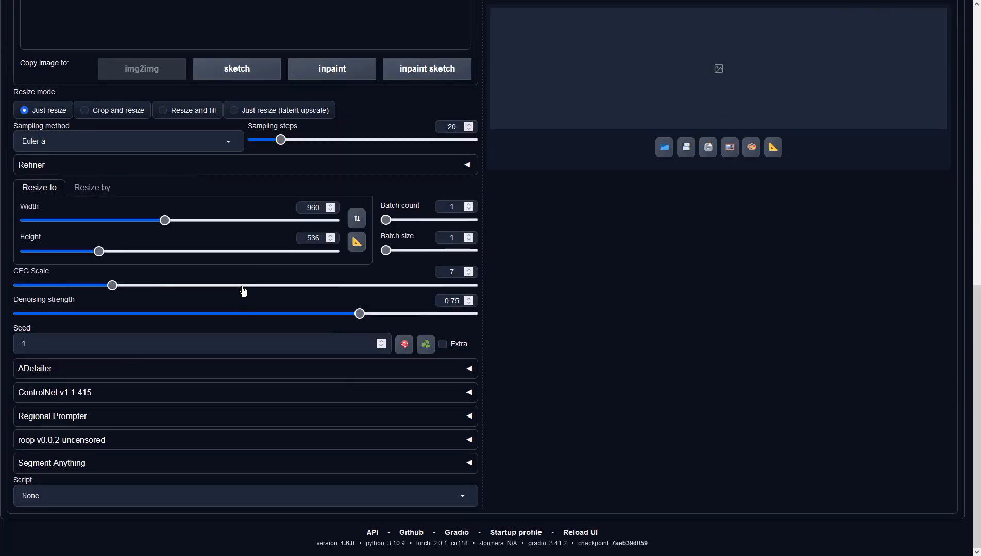
pyautogui.doubleClick(312, 238)
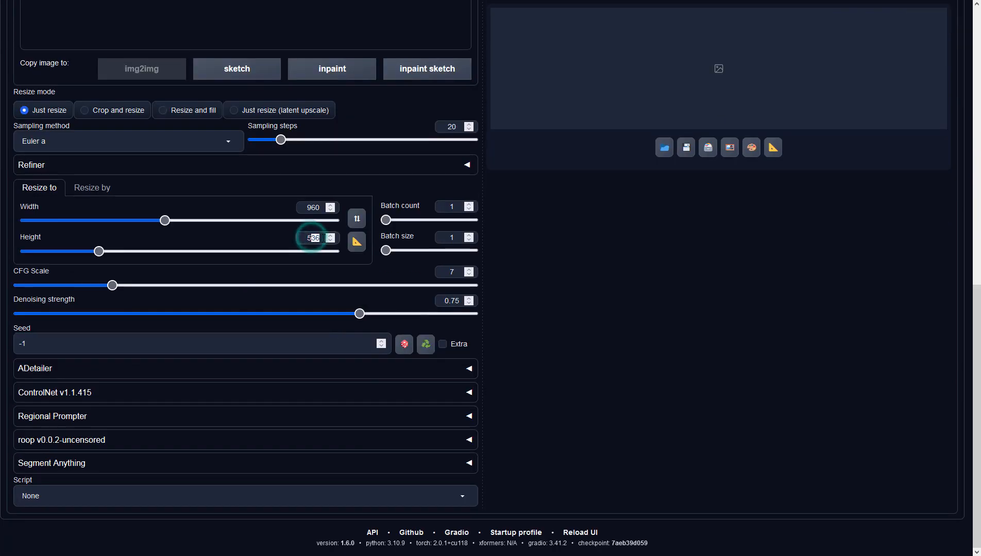
pyautogui.write('540')
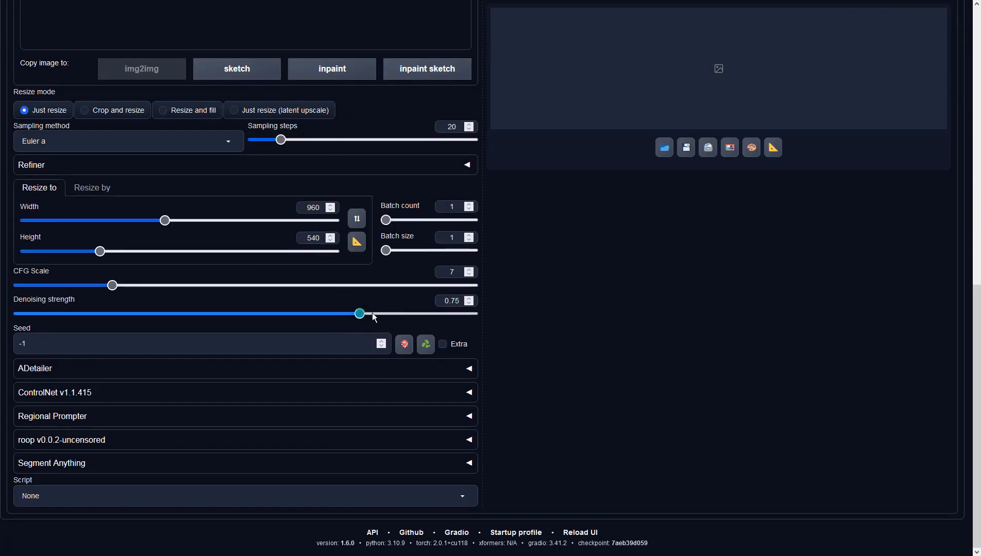
# Generate an img2img variation of the donuts with a denoising strength of 0.9 and inspect it at full size
pyautogui.moveTo(360, 314); pyautogui.dragTo(427, 315)
pyautogui.click(534, 294)
pyautogui.scroll(10, 534, 294)
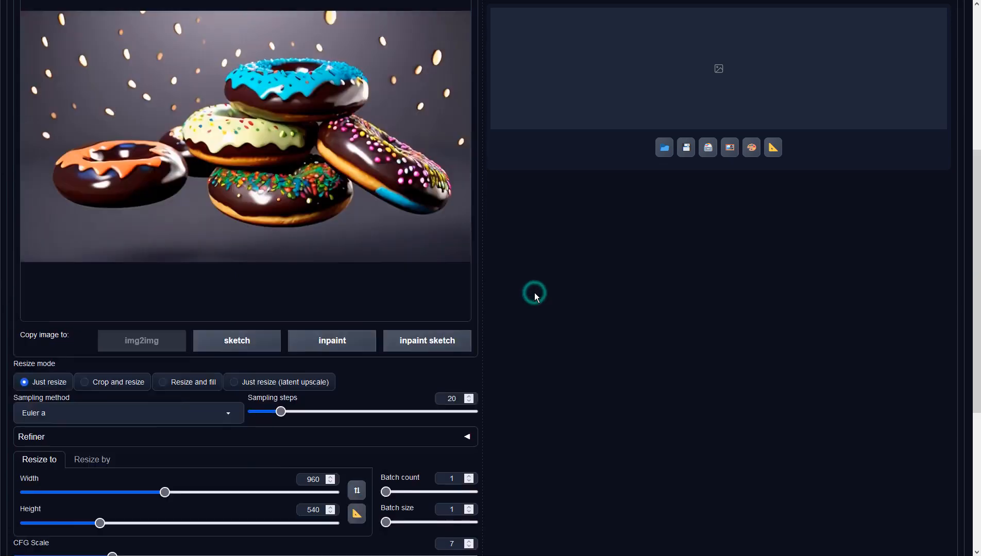
pyautogui.click(811, 92)
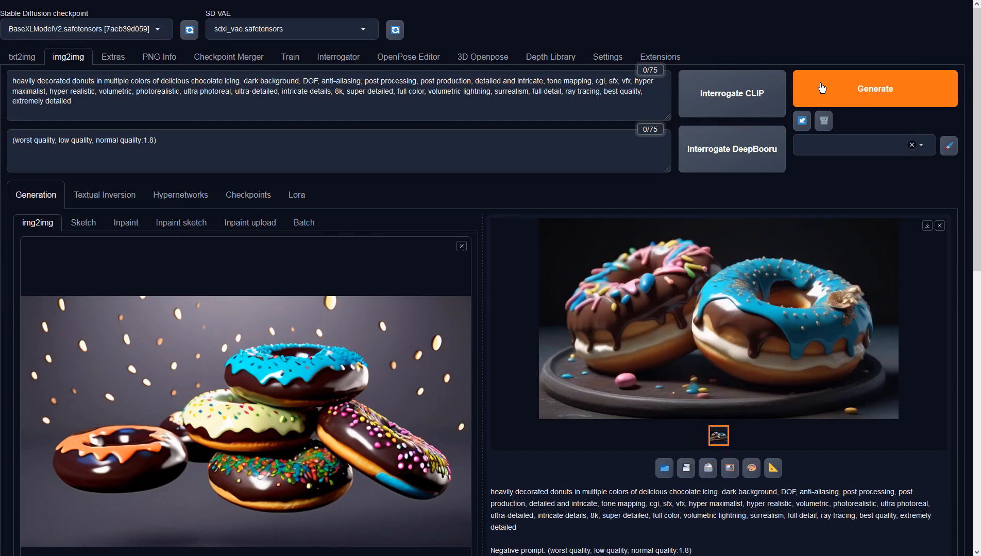
pyautogui.click(671, 304)
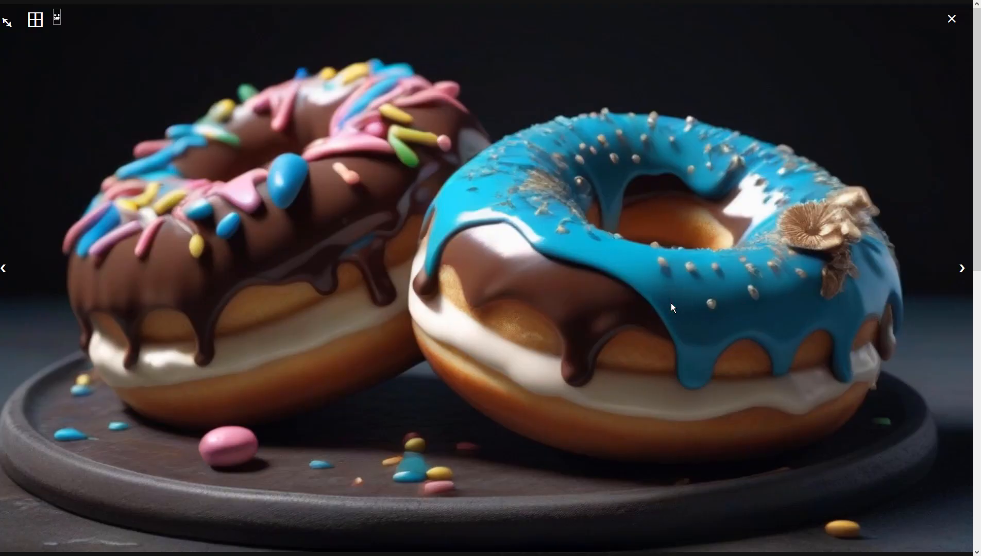
pyautogui.click(671, 303)
# Set the img2img sampling method to DPM++ 2M Karras
pyautogui.scroll(-5, 238, 331)
pyautogui.click(155, 384)
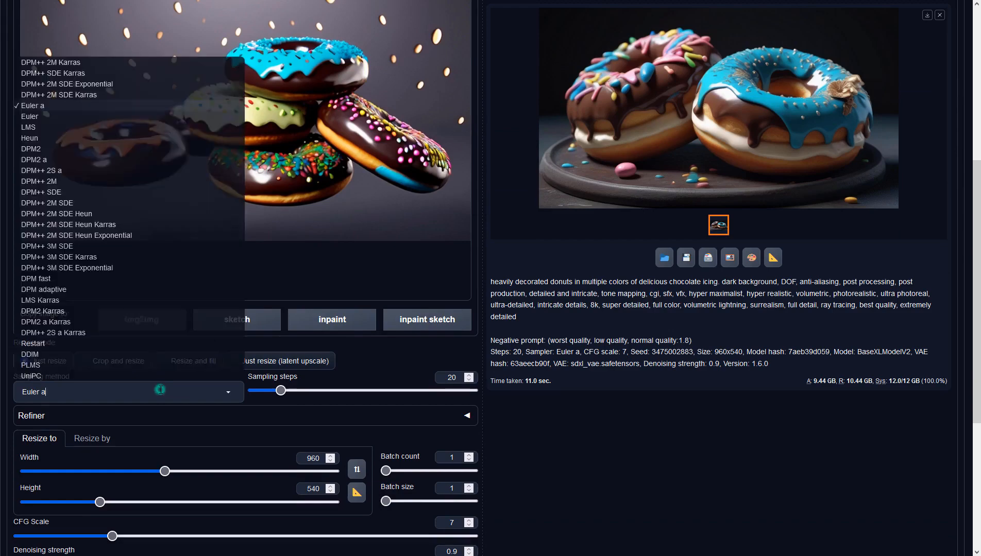
pyautogui.scroll(6, 124, 250)
pyautogui.click(69, 365)
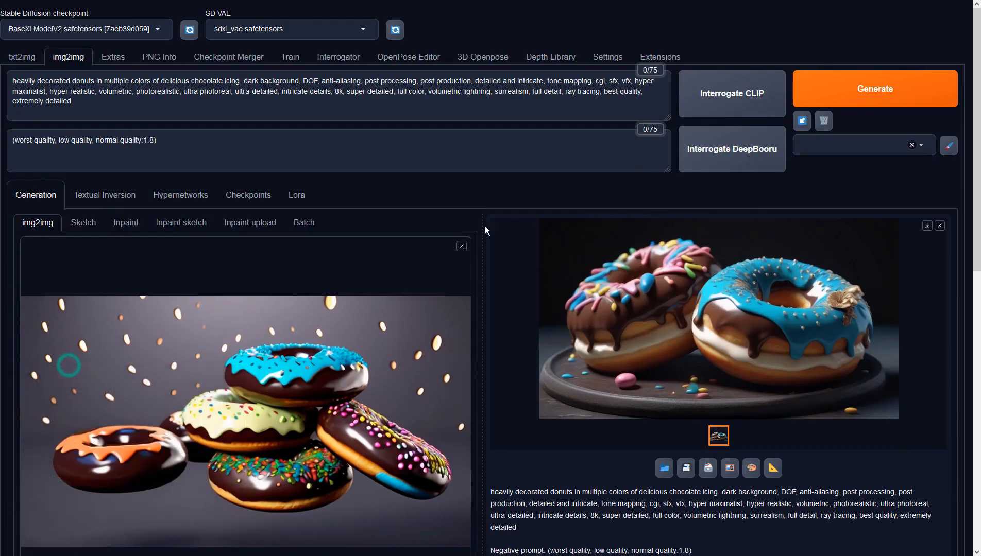
# Generate a new img2img variation with the changed sampler and view the result at full size
pyautogui.click(823, 105)
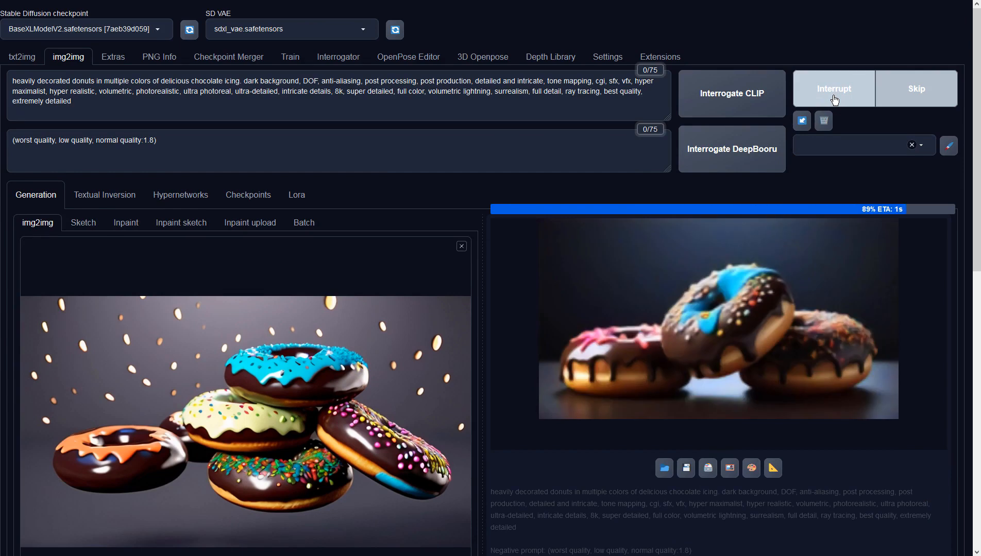
pyautogui.click(803, 294)
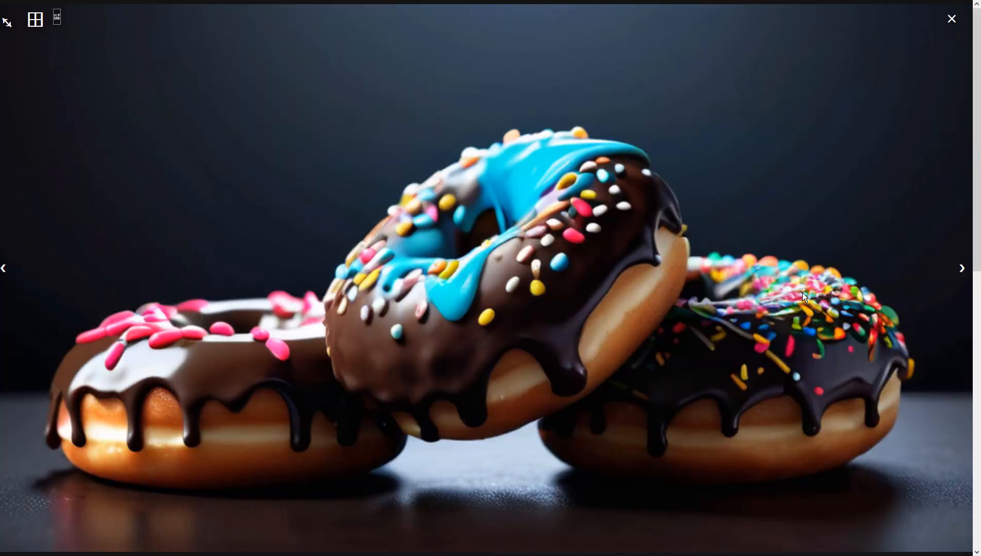
pyautogui.click(802, 294)
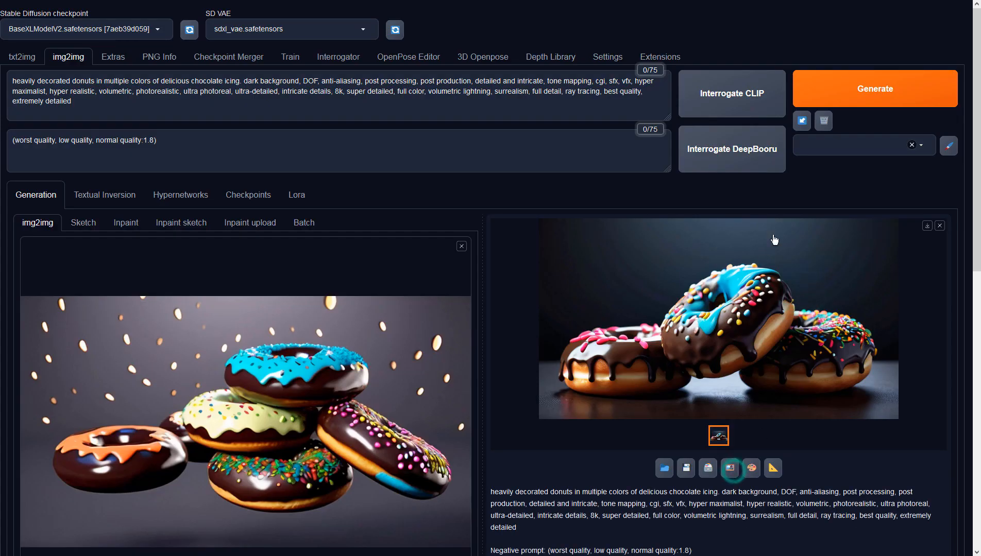
# Use the latest result with the tilted blue-and-chocolate donut as the img2img source, generate a variation and inspect it at full size
pyautogui.click(867, 85)
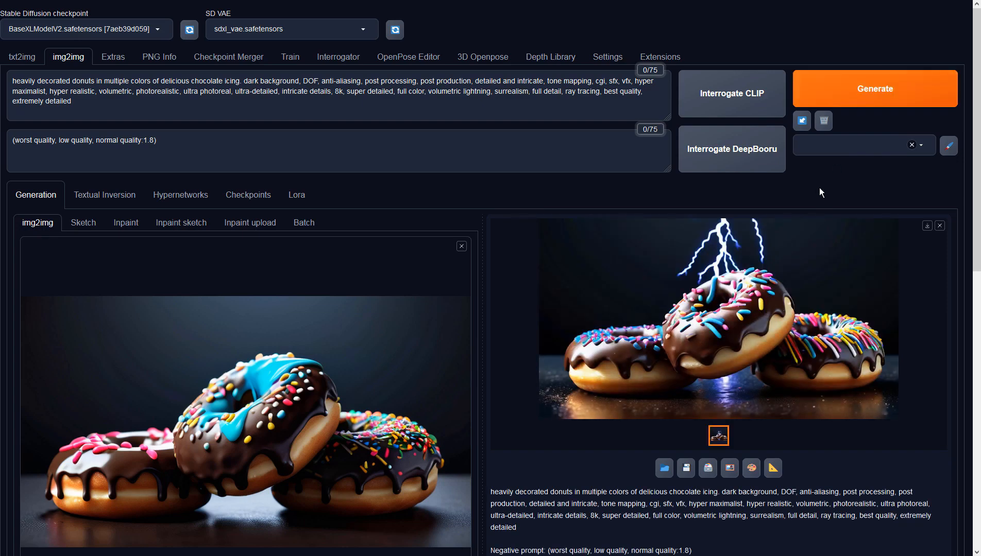
pyautogui.click(763, 249)
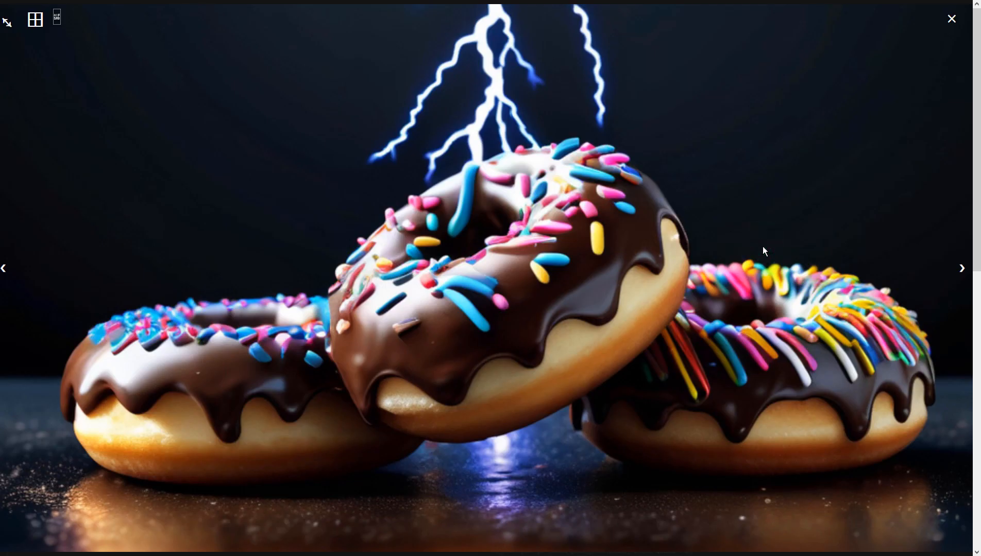
pyautogui.click(764, 251)
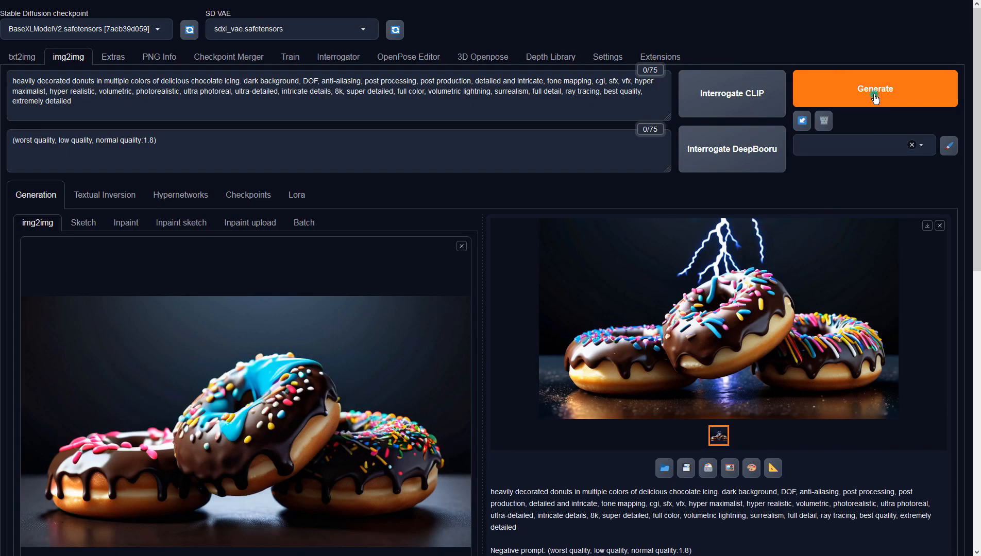
# Generate another variation from the same source image with the tilted donut and check it at full size
pyautogui.click(874, 96)
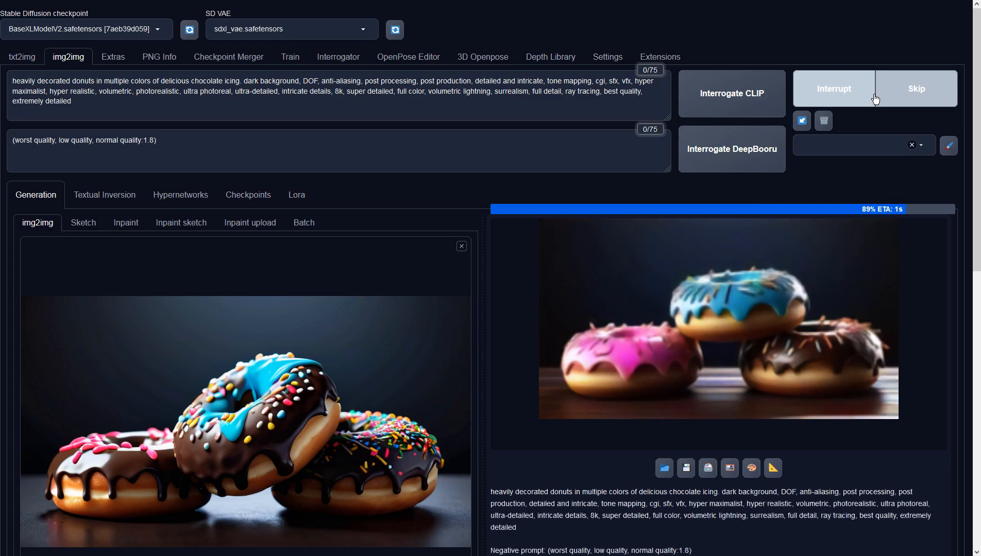
pyautogui.click(742, 290)
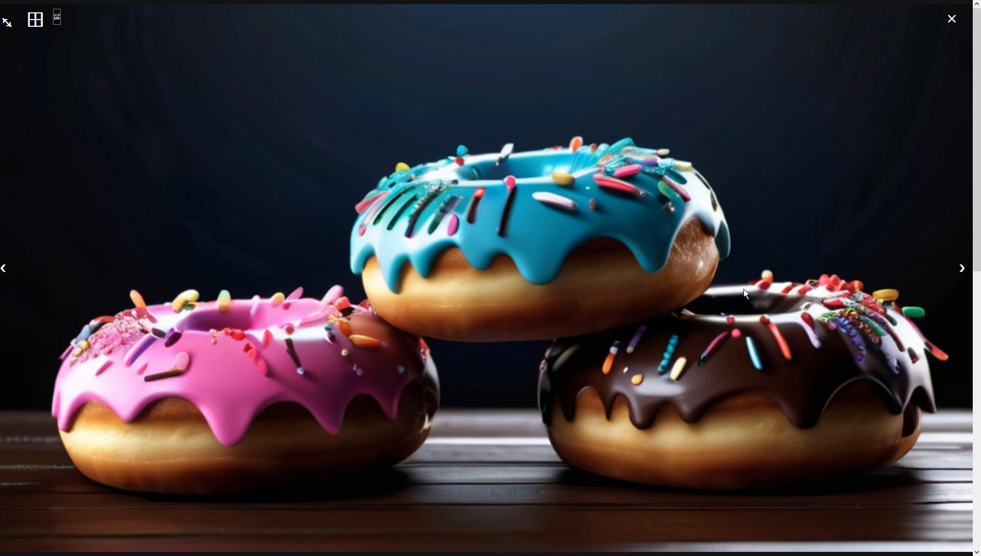
pyautogui.click(744, 288)
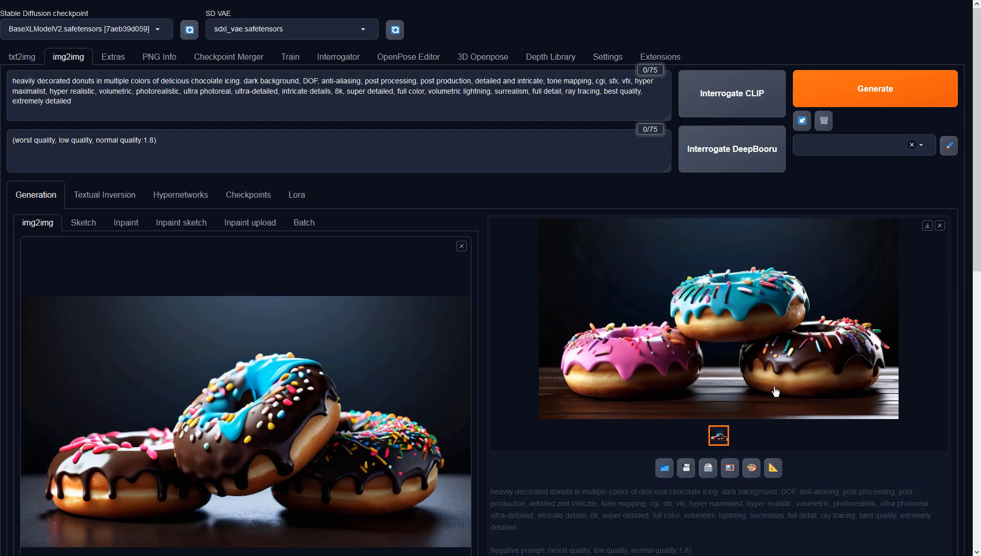
# Make the pink, blue and chocolate donut result the new img2img source, generate a variation and open it at full size
pyautogui.click(730, 468)
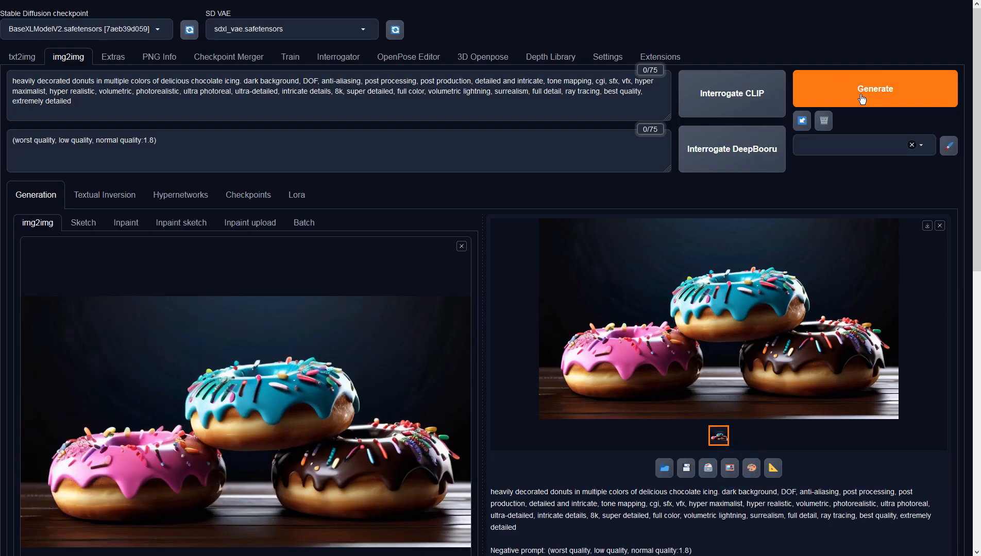
pyautogui.click(862, 98)
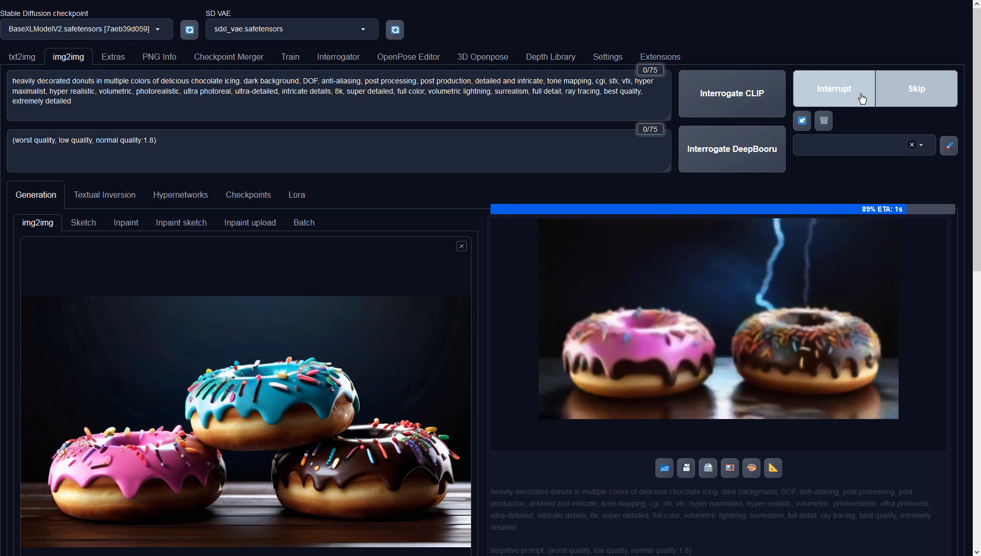
pyautogui.click(780, 291)
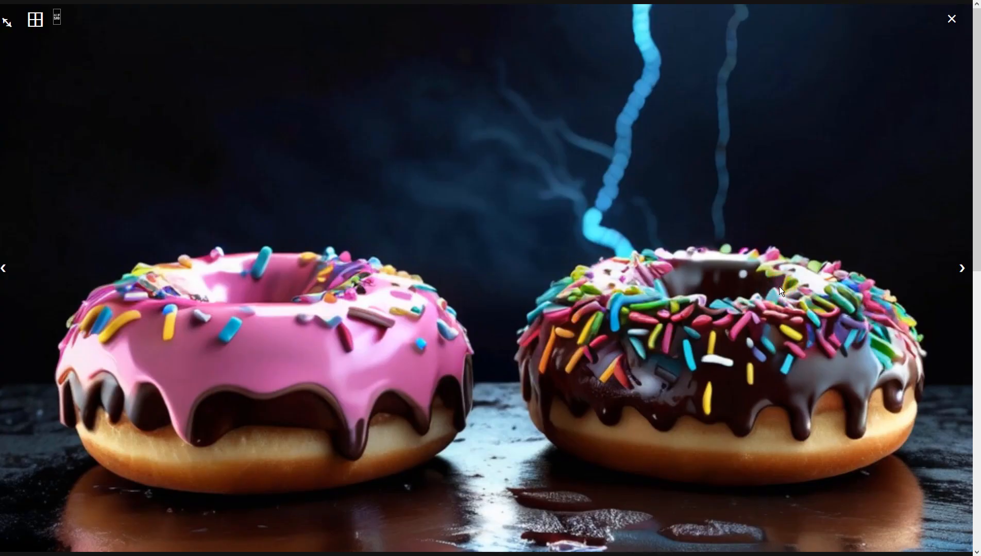